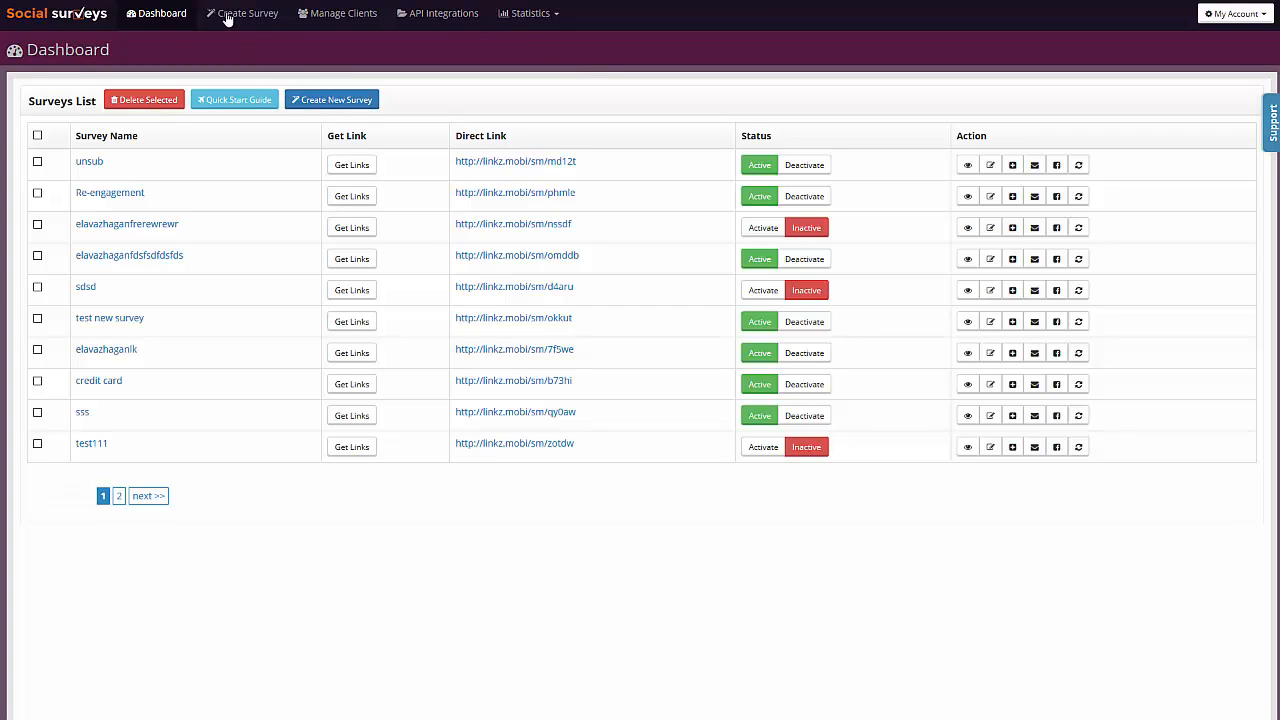
- Create a new survey titled with the presenter's first name followed by "live demo"
{"action": "left_click", "coordinate": [327, 103]}
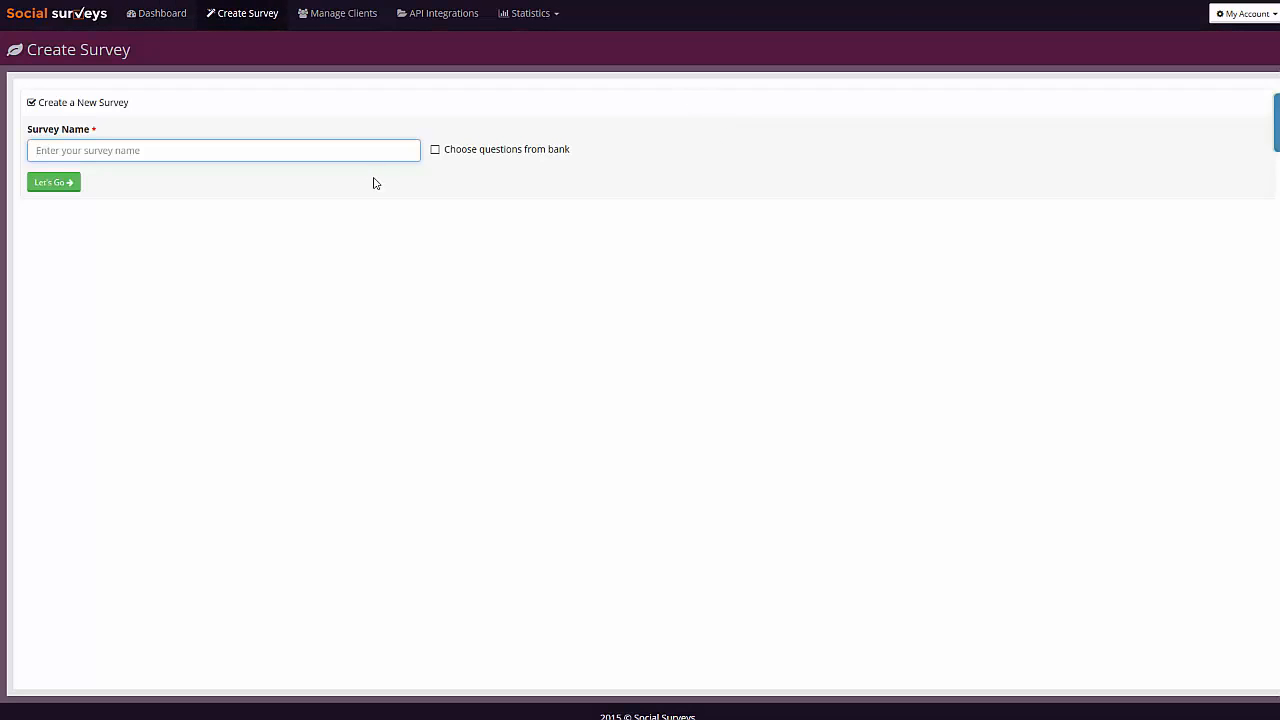
{"action": "type", "text": "martins live domo"}
{"action": "left_click", "coordinate": [56, 188]}
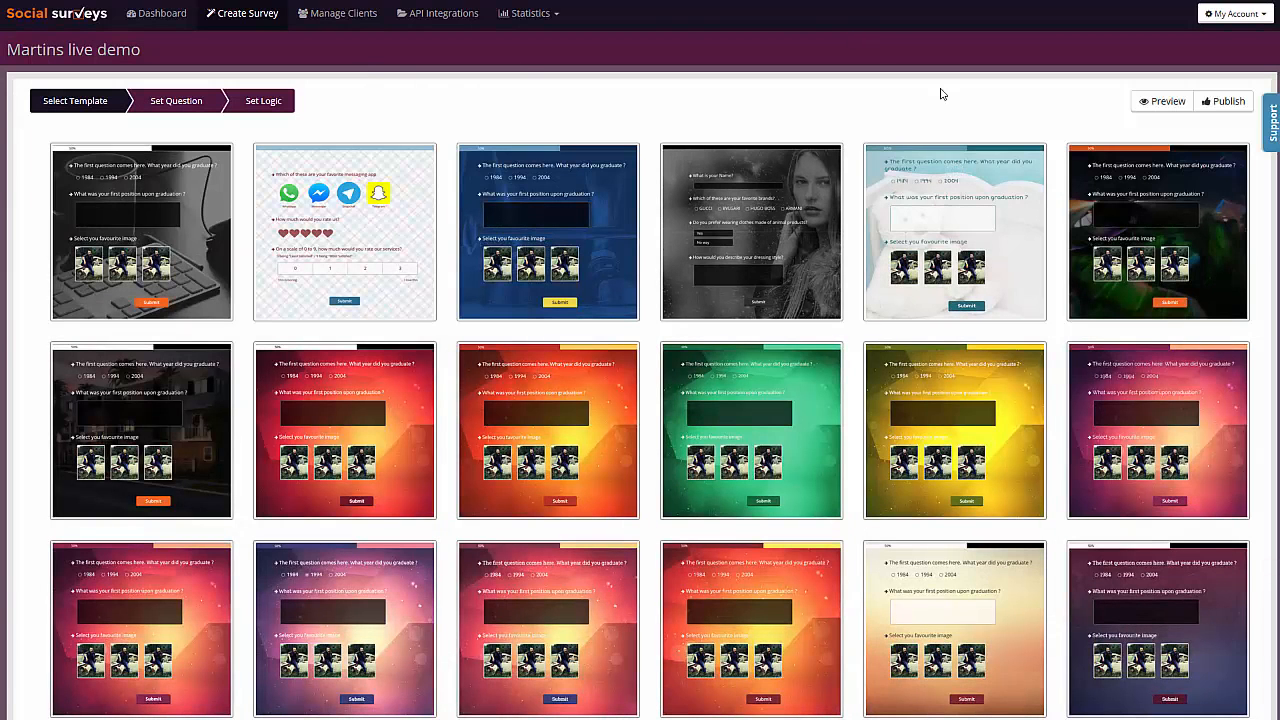
- Choose a red-and-orange abstract design from the template gallery for the survey
{"action": "scroll", "coordinate": [830, 90], "scroll_direction": "down", "scroll_amount": 5}
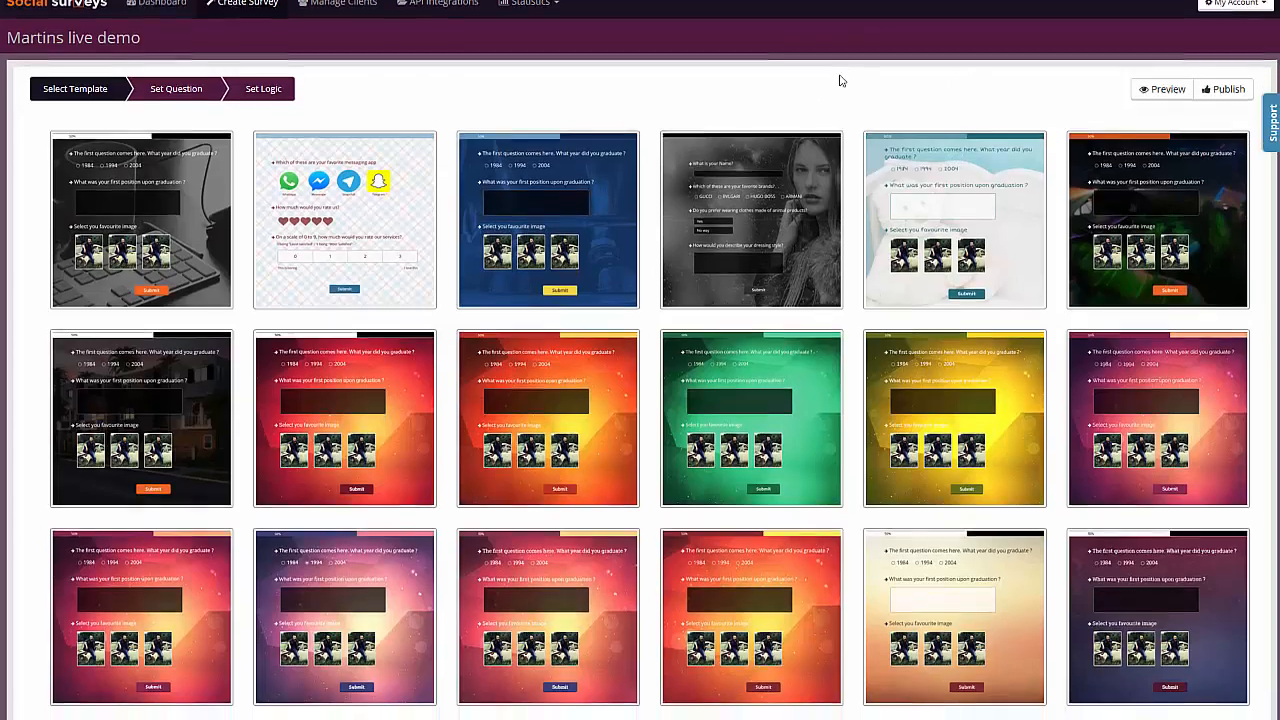
{"action": "scroll", "coordinate": [842, 98], "scroll_direction": "up", "scroll_amount": 5}
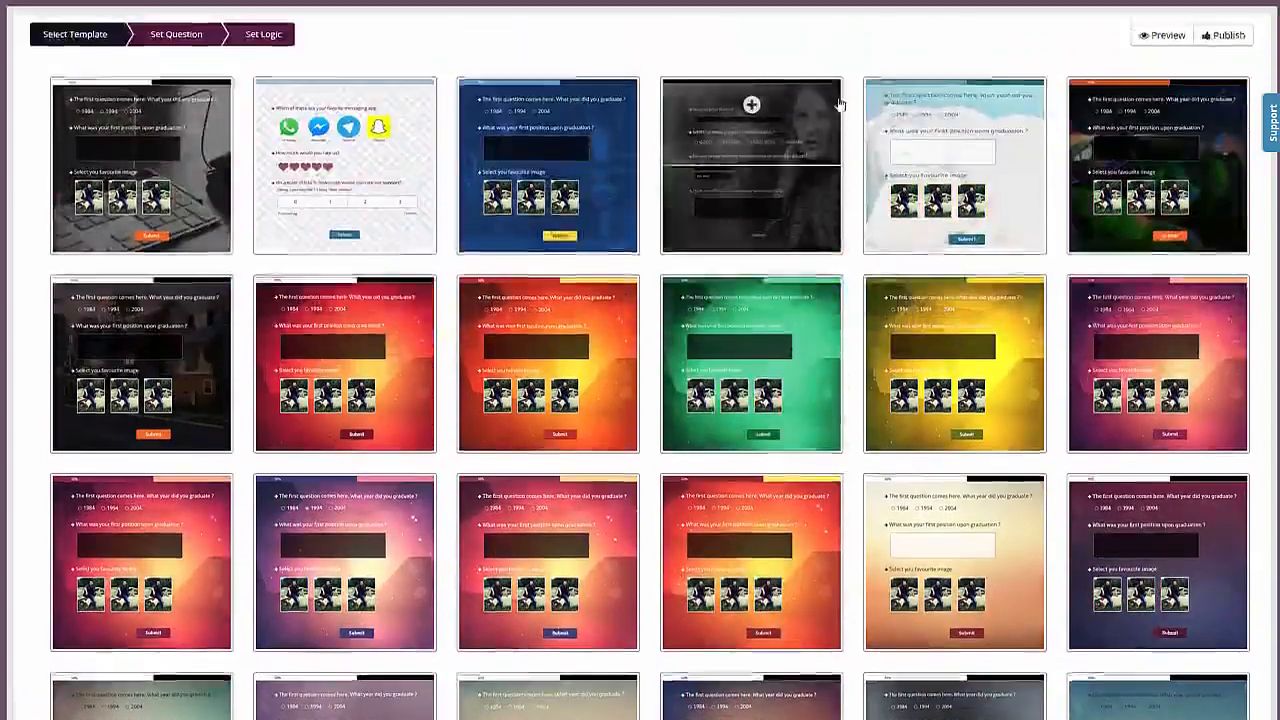
{"action": "scroll", "coordinate": [838, 108], "scroll_direction": "down", "scroll_amount": 5}
{"action": "scroll", "coordinate": [835, 119], "scroll_direction": "up", "scroll_amount": 5}
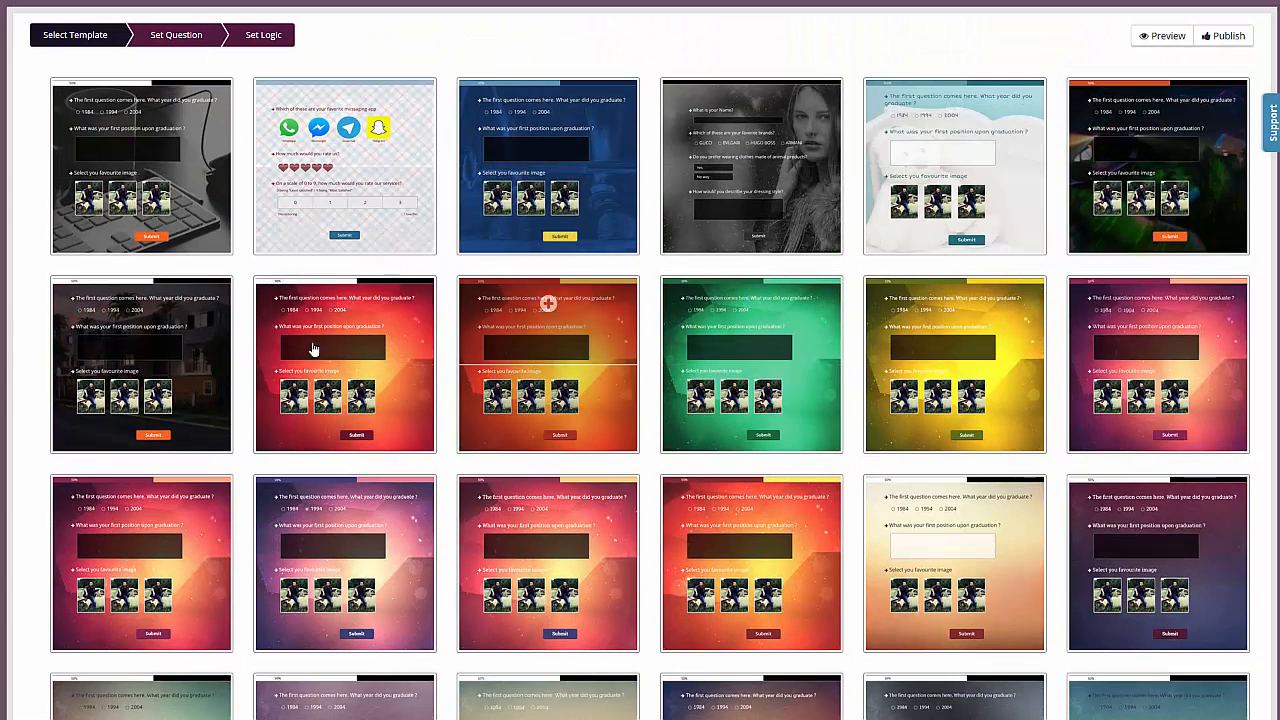
{"action": "left_click", "coordinate": [552, 310]}
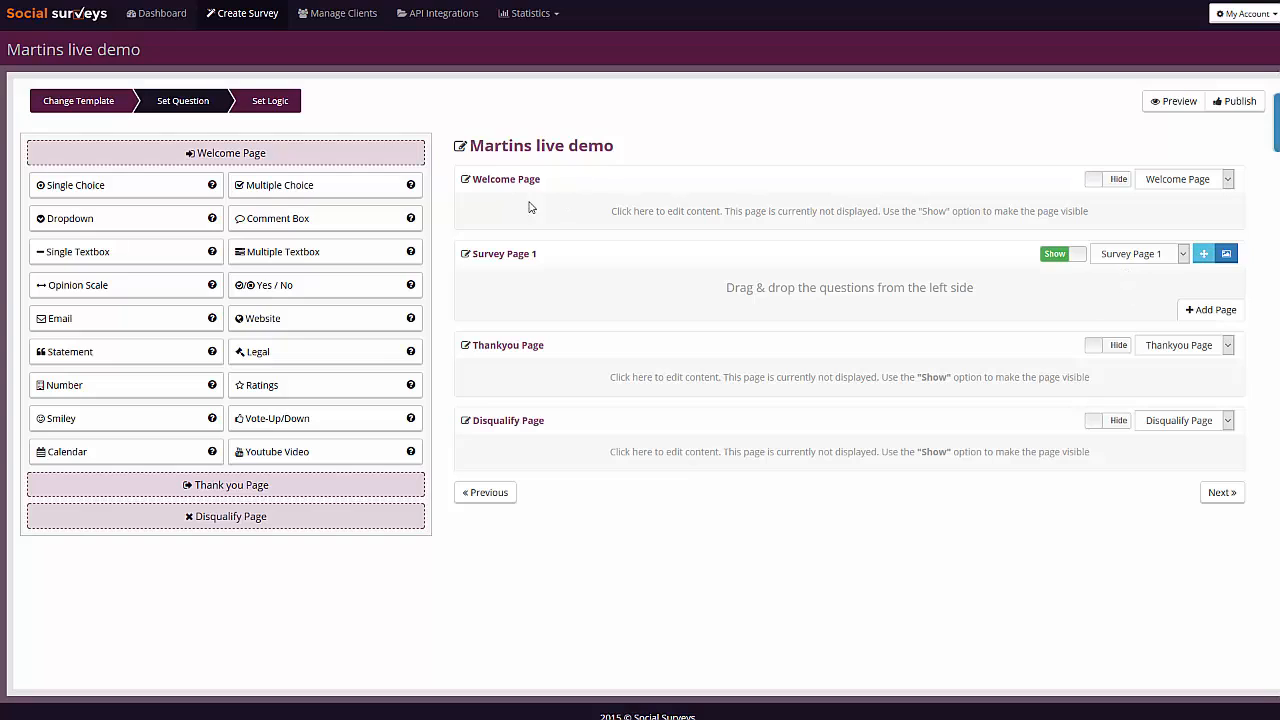
- Set the survey's Welcome Page to Show and open its content for editing
{"action": "left_click", "coordinate": [1121, 180]}
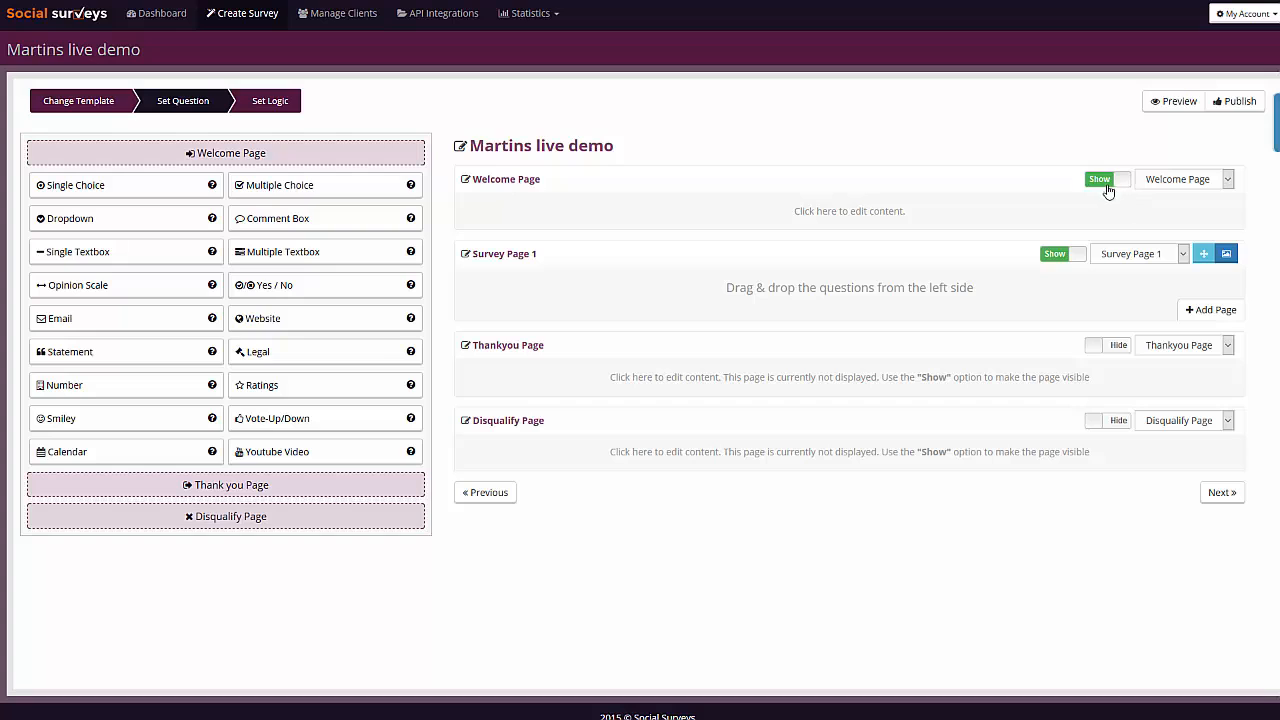
{"action": "left_click", "coordinate": [1201, 181]}
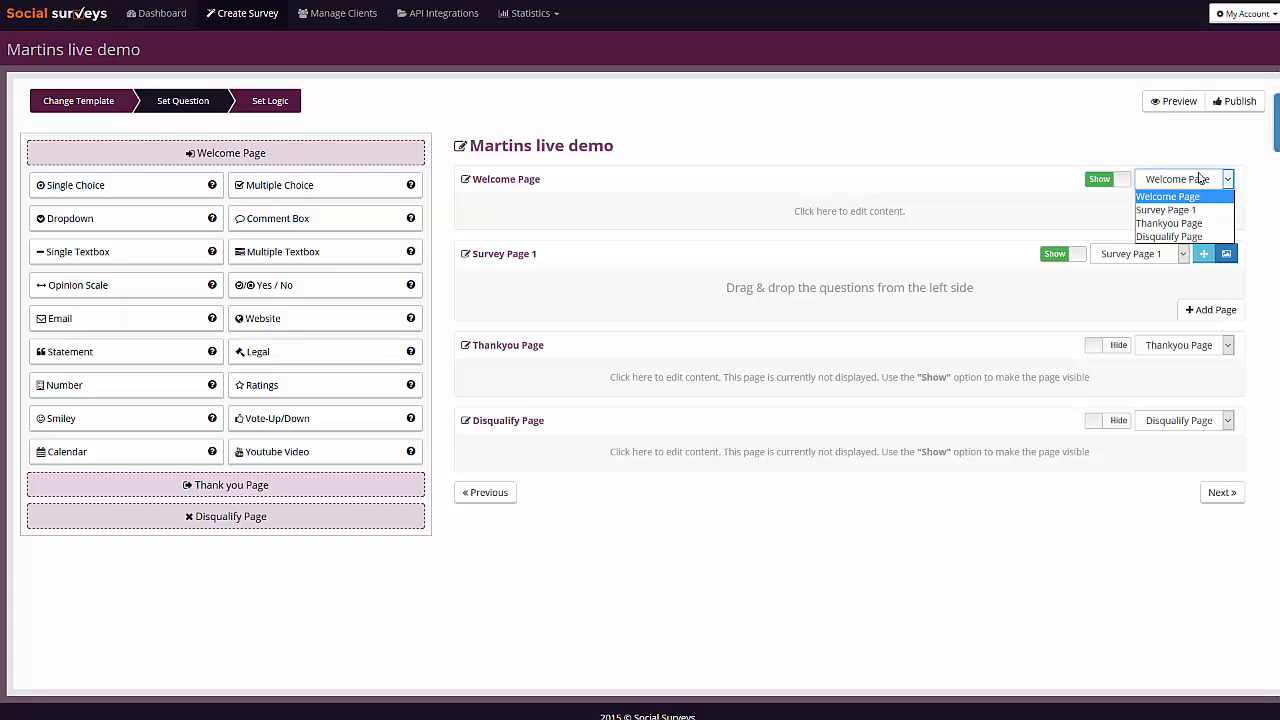
{"action": "left_click", "coordinate": [1017, 160]}
{"action": "left_click", "coordinate": [858, 207]}
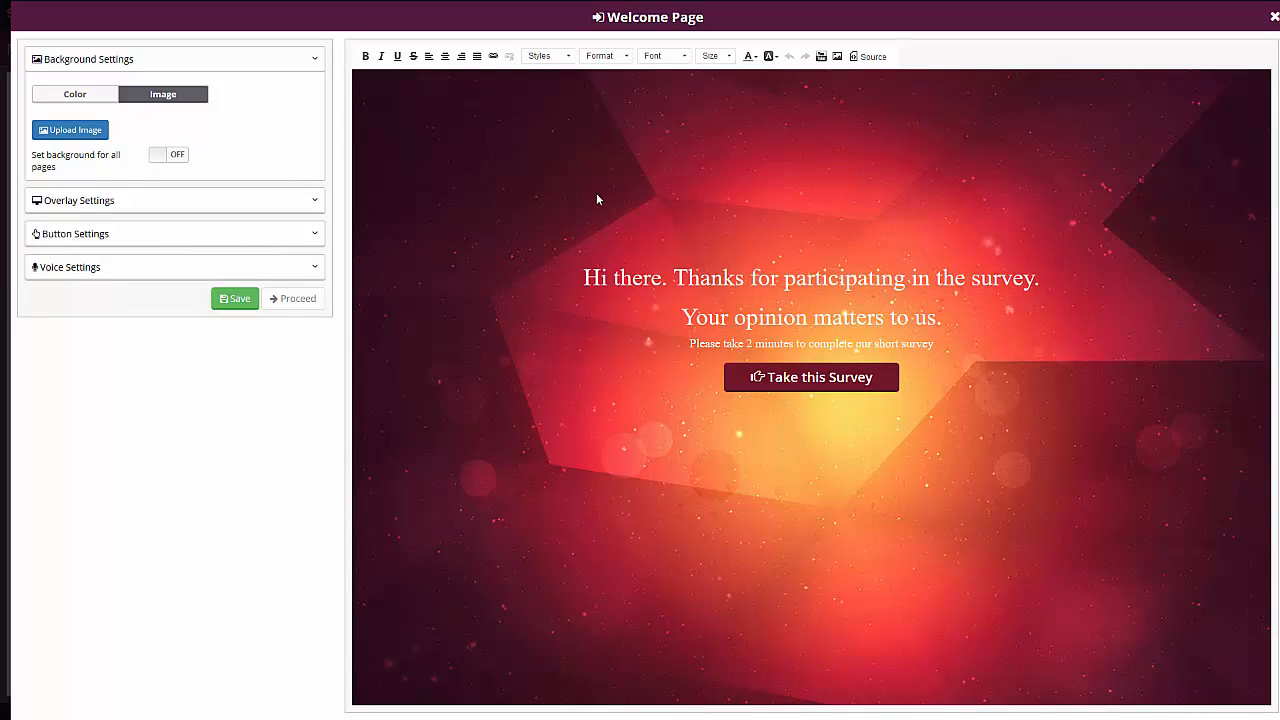
- Change the welcome greeting to "Hello there." and put the "Thanks for participating in the survey." sentence on its own line
{"action": "left_click", "coordinate": [848, 280]}
{"action": "left_click_drag", "start_coordinate": [663, 282], "coordinate": [582, 272]}
{"action": "type", "text": "Hel"}
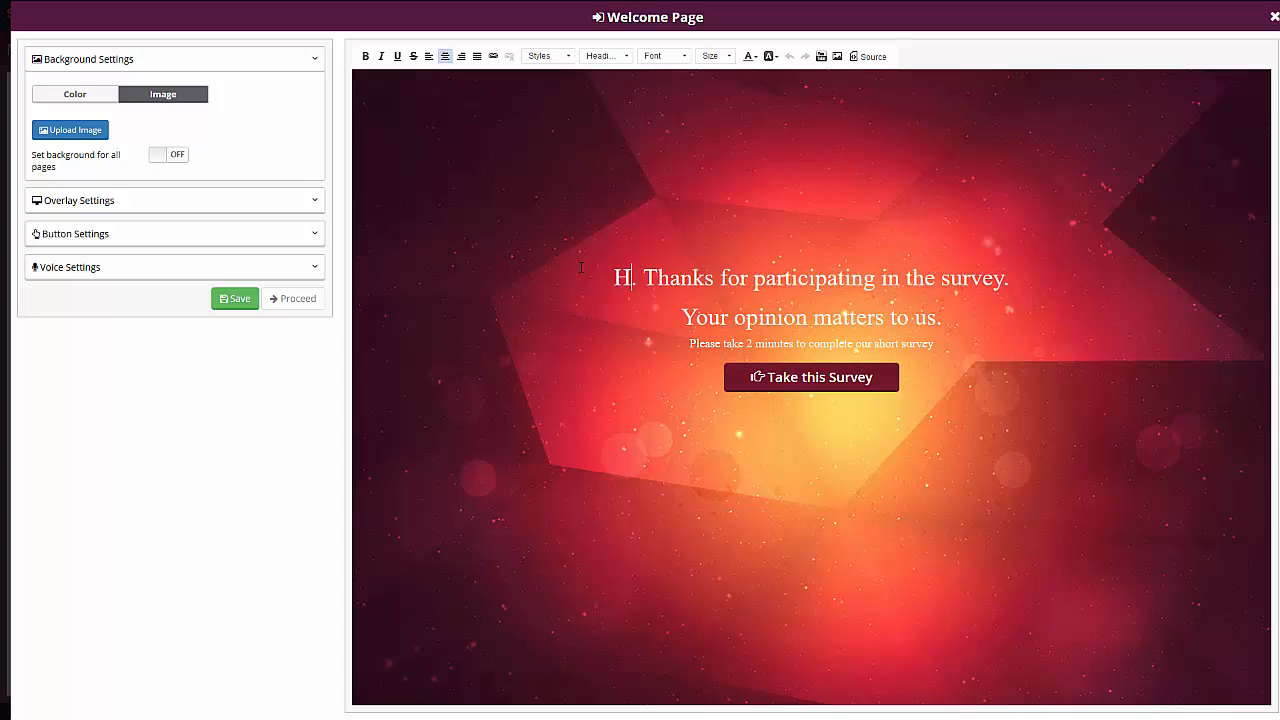
{"action": "type", "text": "lo there"}
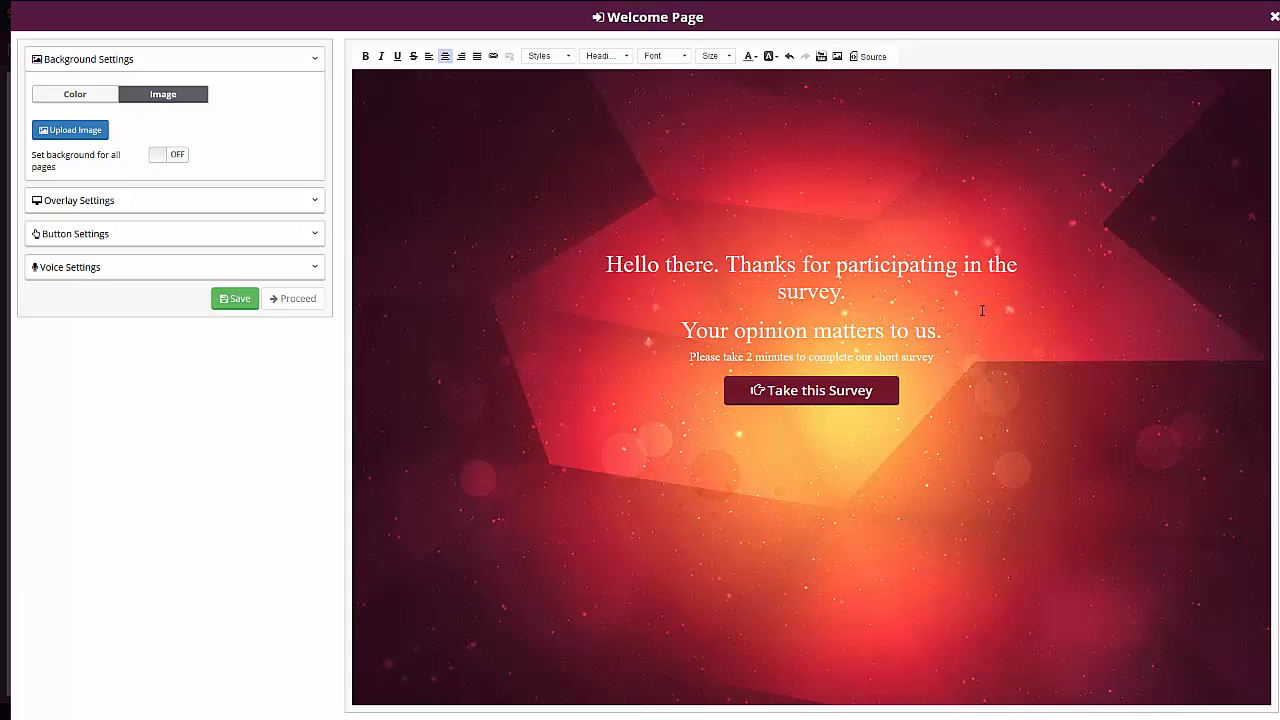
{"action": "key", "text": "Right"}
{"action": "key", "text": "shift+Return"}
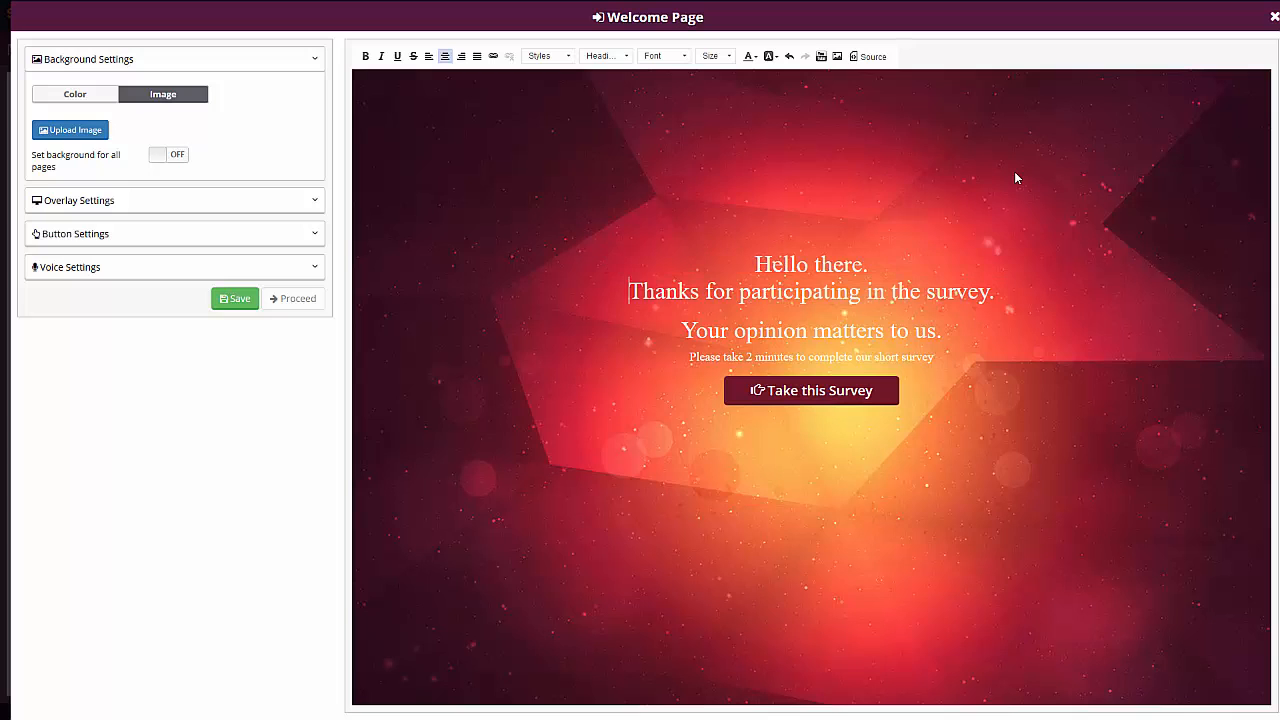
- Examine the HTML source of the welcome text and the page's background settings
{"action": "left_click", "coordinate": [862, 56]}
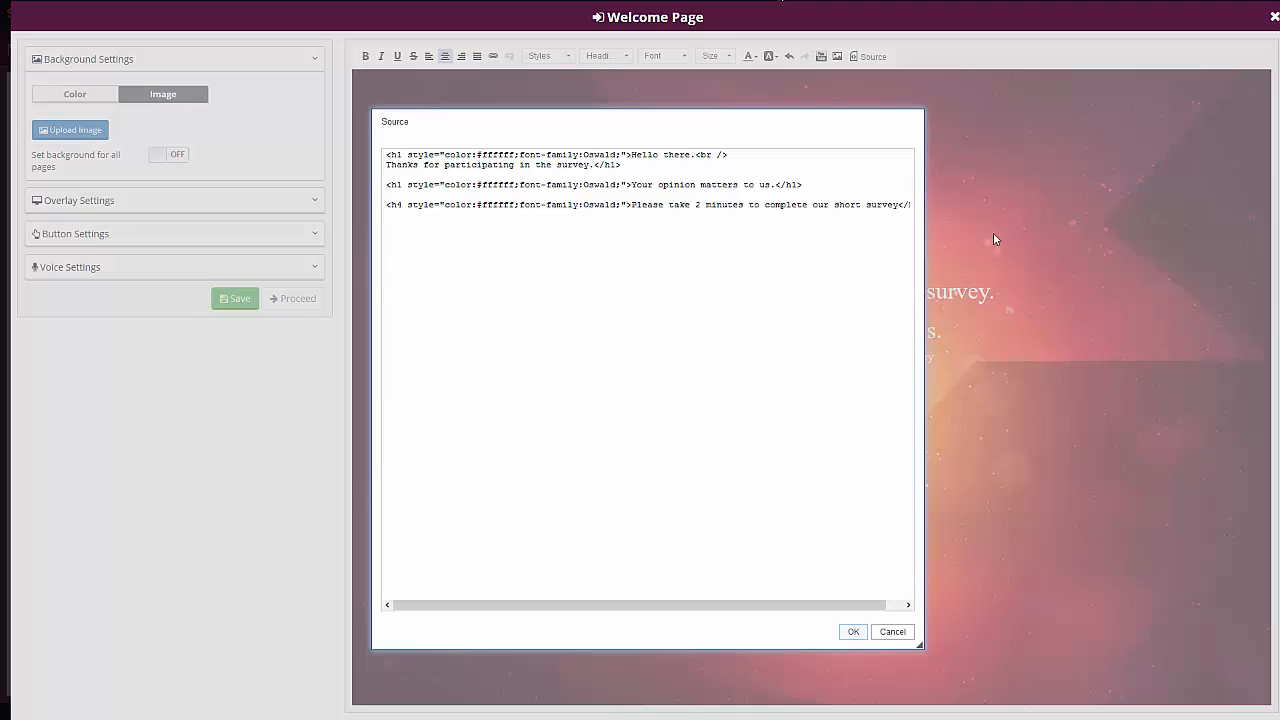
{"action": "left_click", "coordinate": [911, 121]}
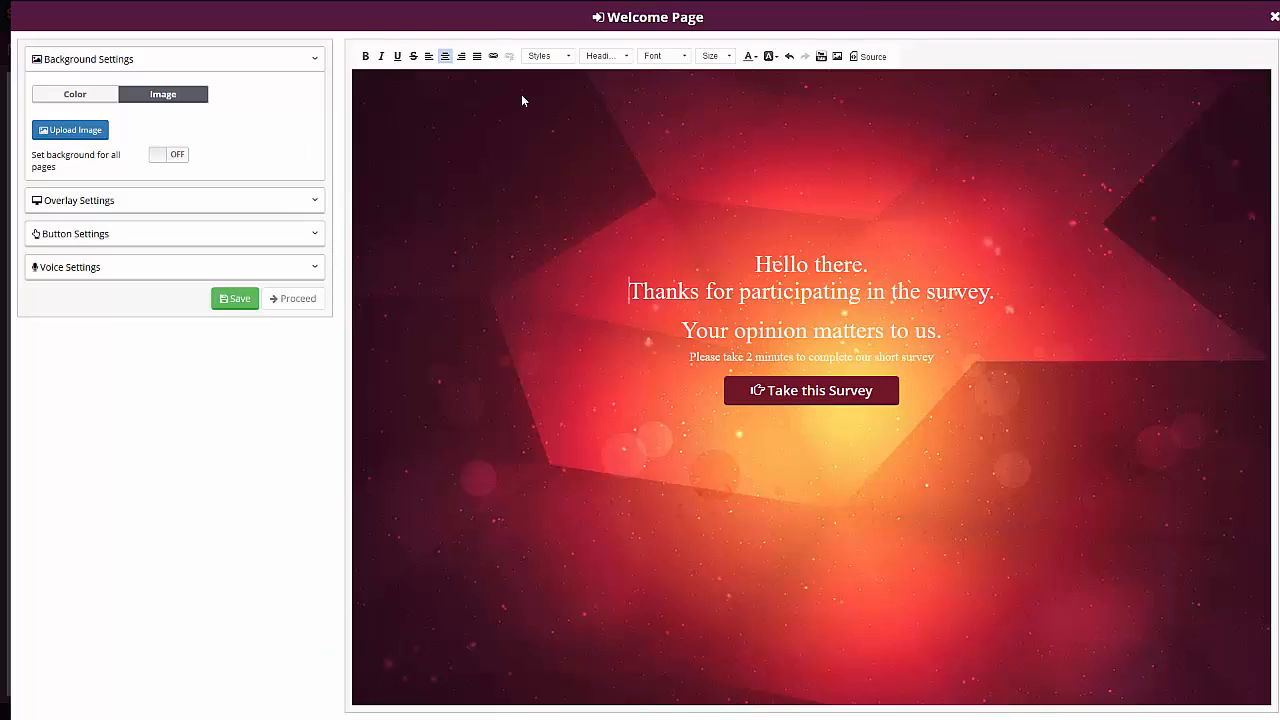
{"action": "left_click", "coordinate": [96, 100]}
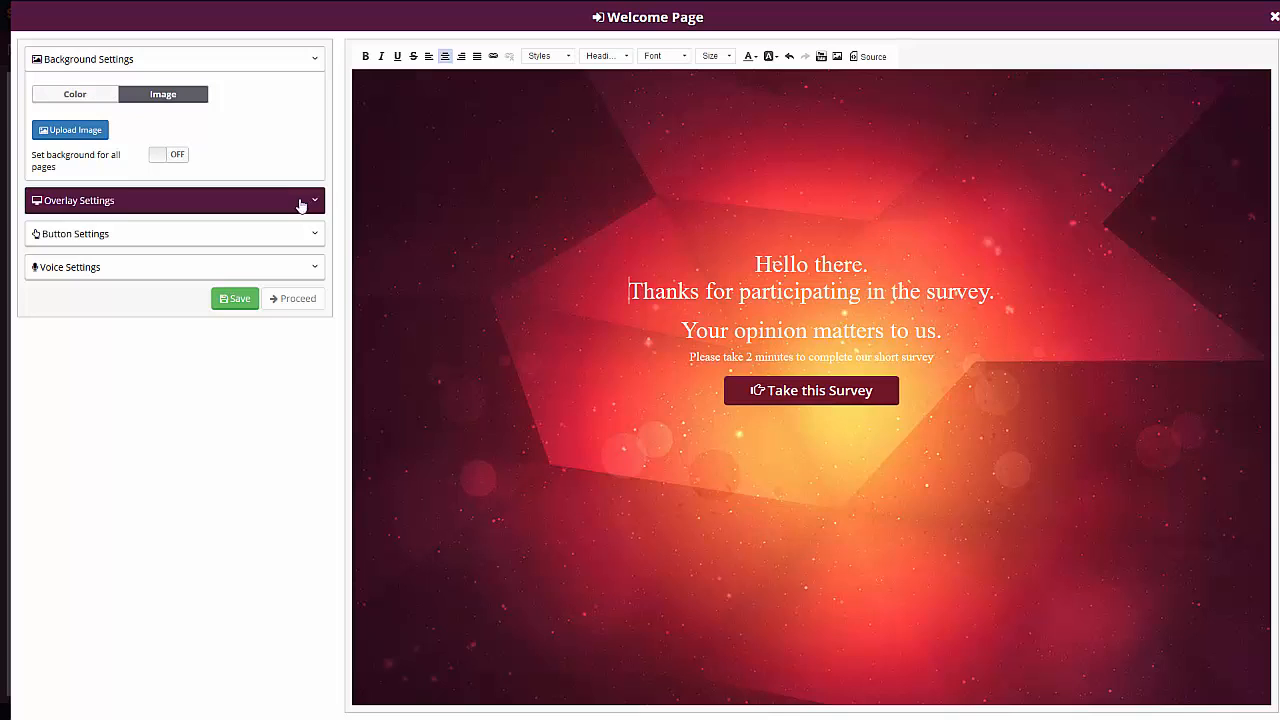
- Try enabling the overlay on the welcome page's background
{"action": "left_click", "coordinate": [229, 209]}
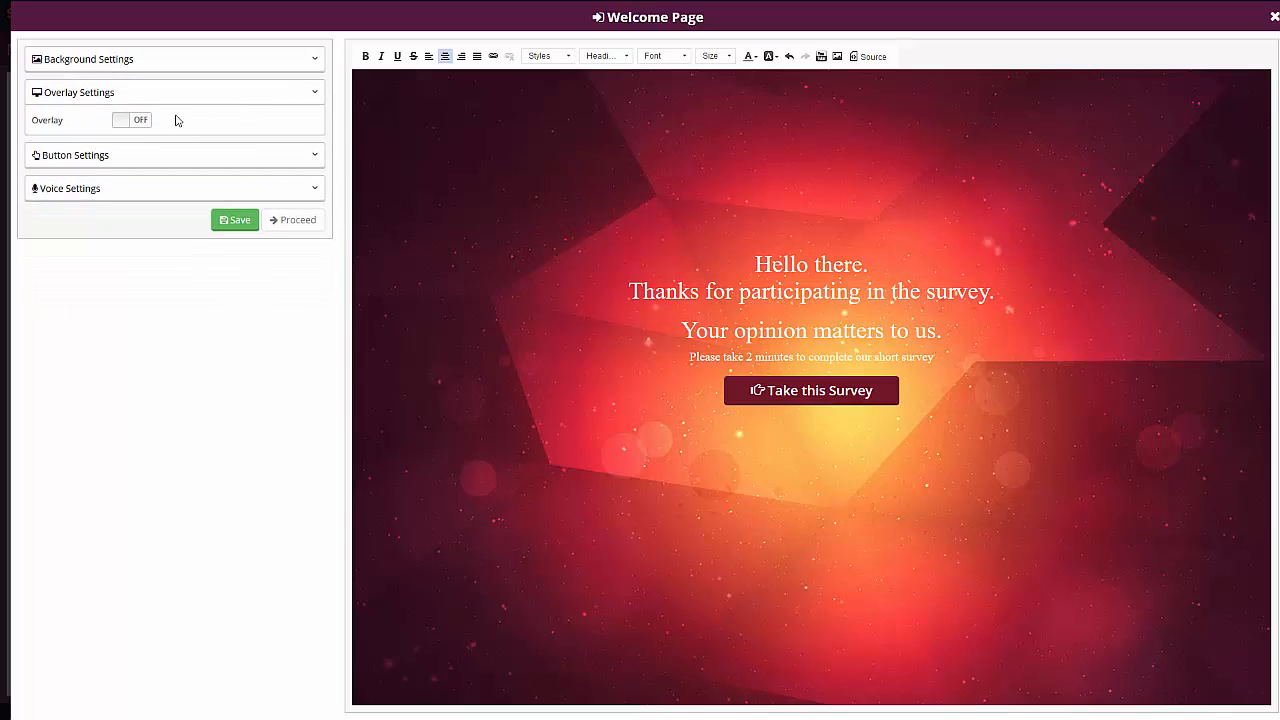
{"action": "left_click", "coordinate": [128, 121]}
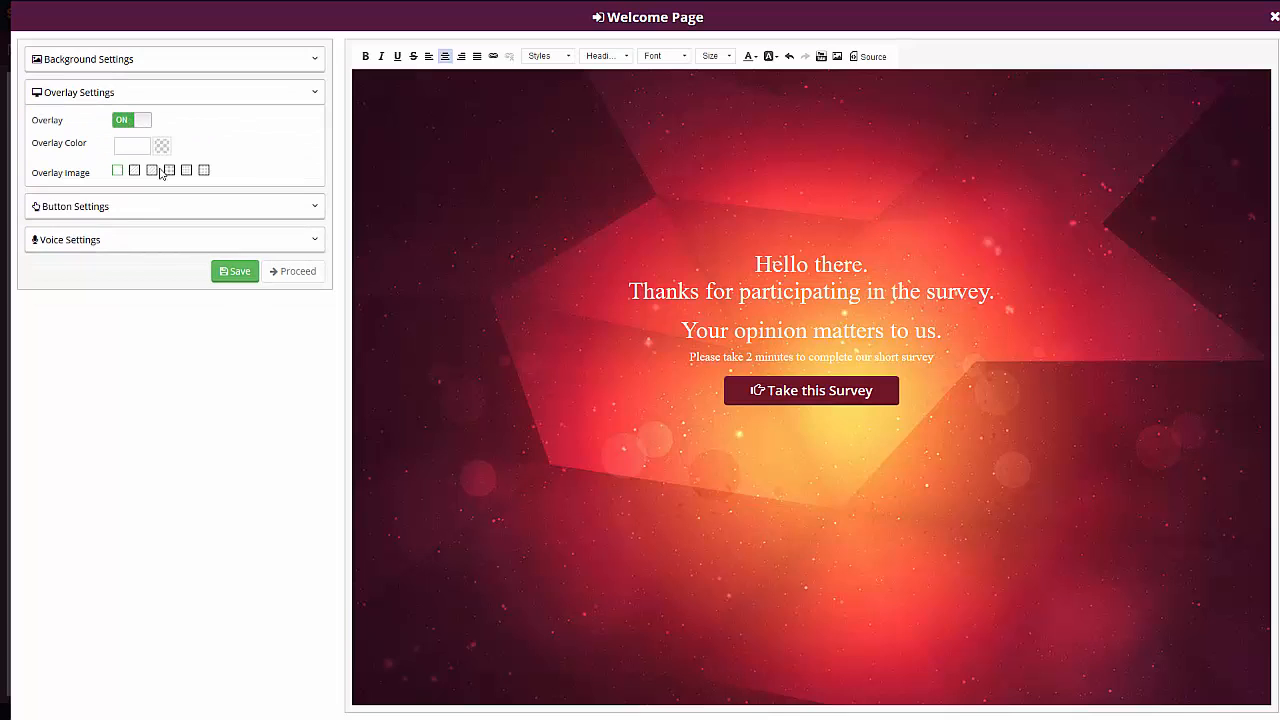
{"action": "left_click", "coordinate": [130, 127]}
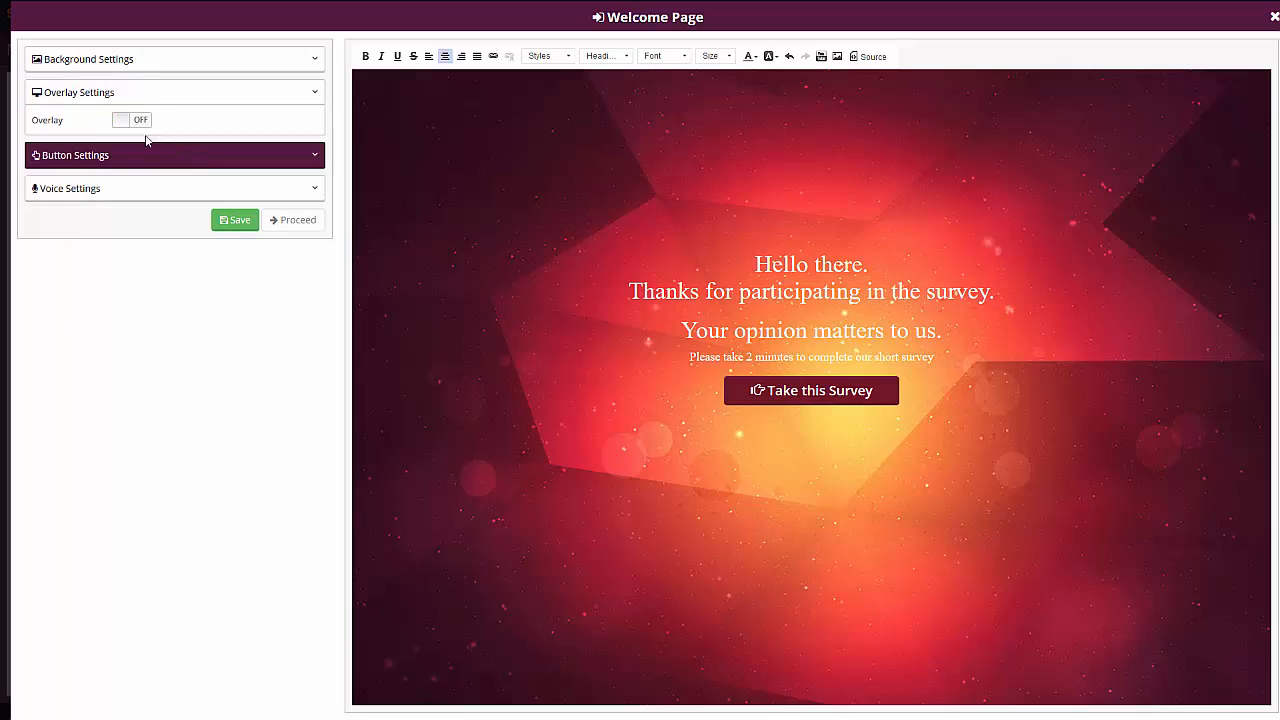
- Change the "Take this Survey" button's icon to an outlined heart and place it to the right of the button text
{"action": "left_click", "coordinate": [115, 156]}
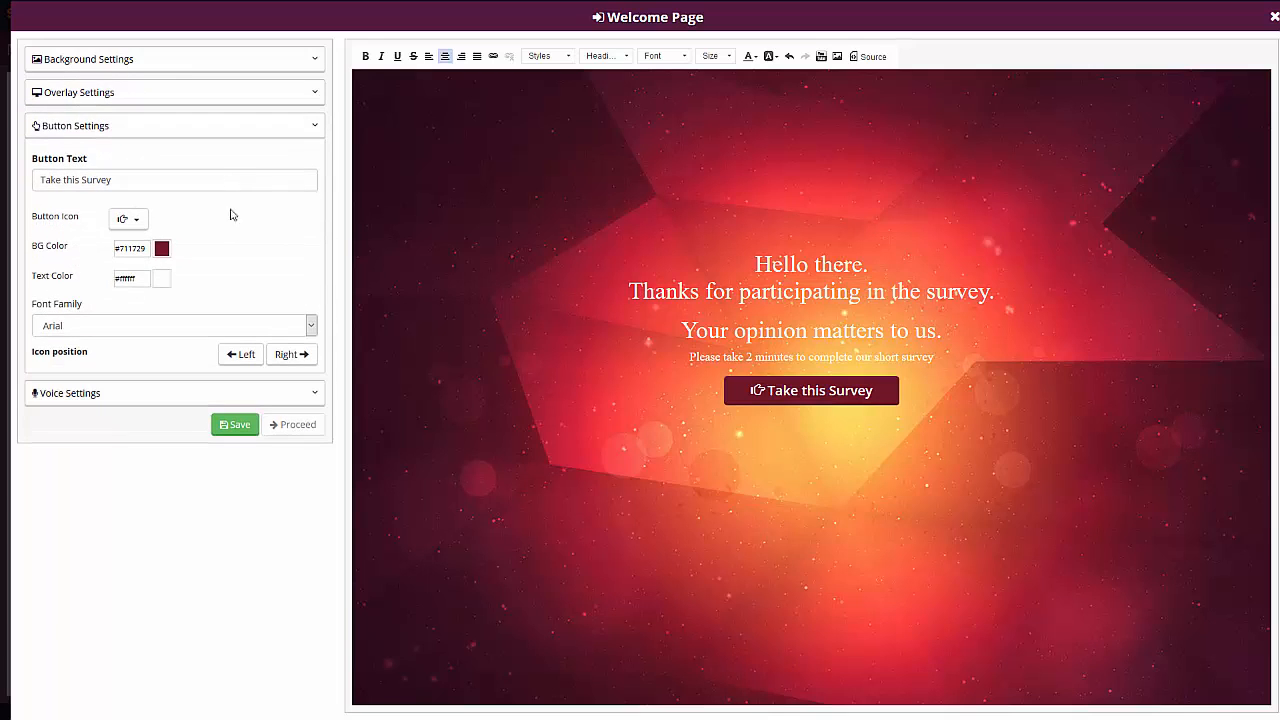
{"action": "left_click", "coordinate": [128, 219]}
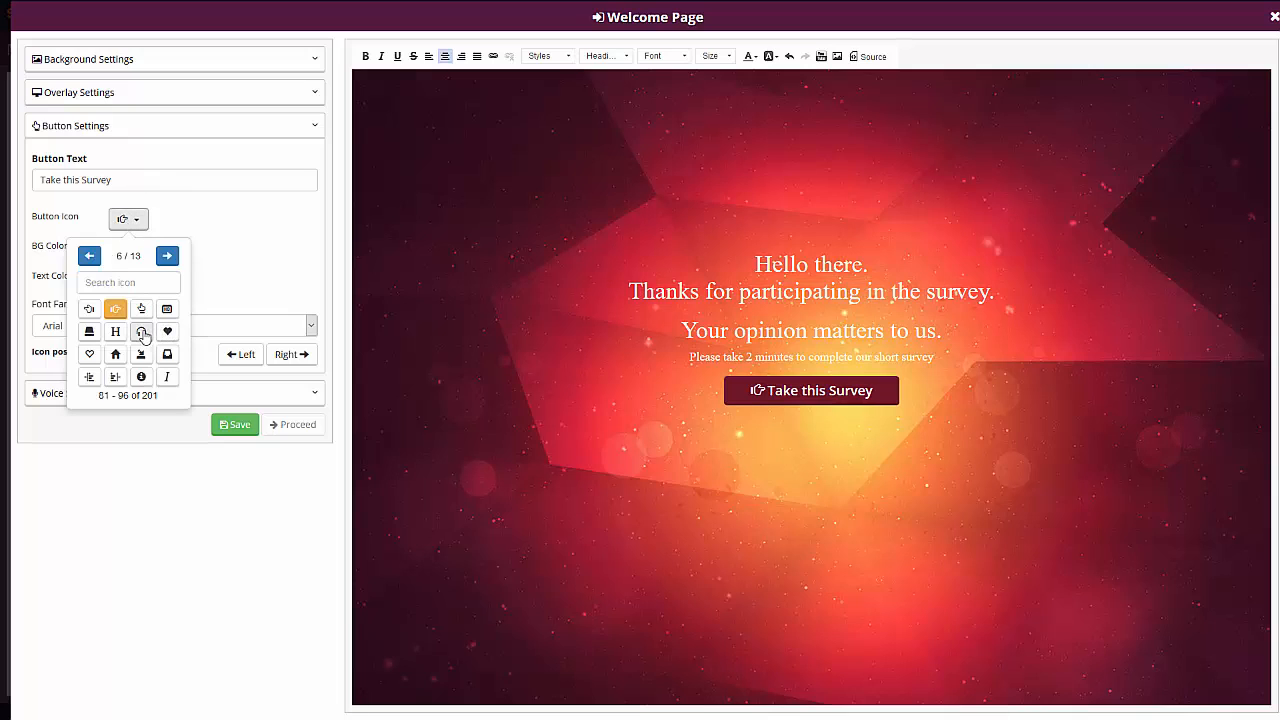
{"action": "left_click", "coordinate": [89, 355]}
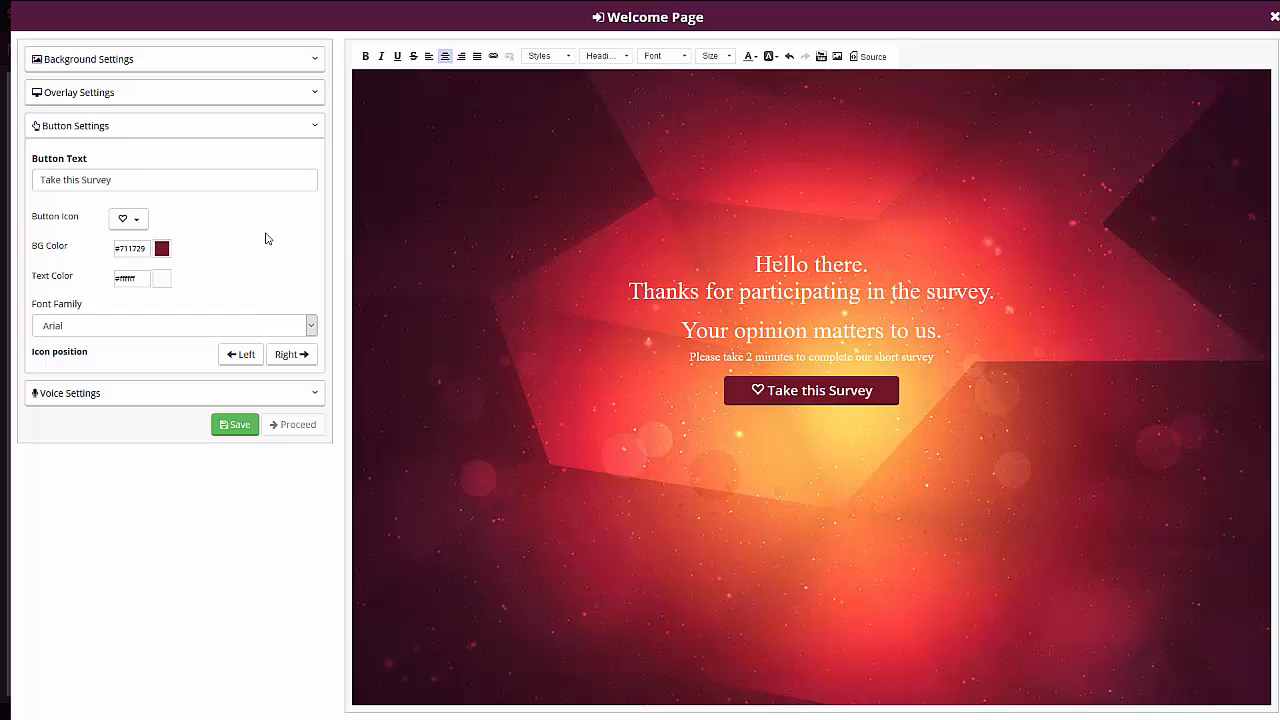
{"action": "left_click", "coordinate": [288, 358]}
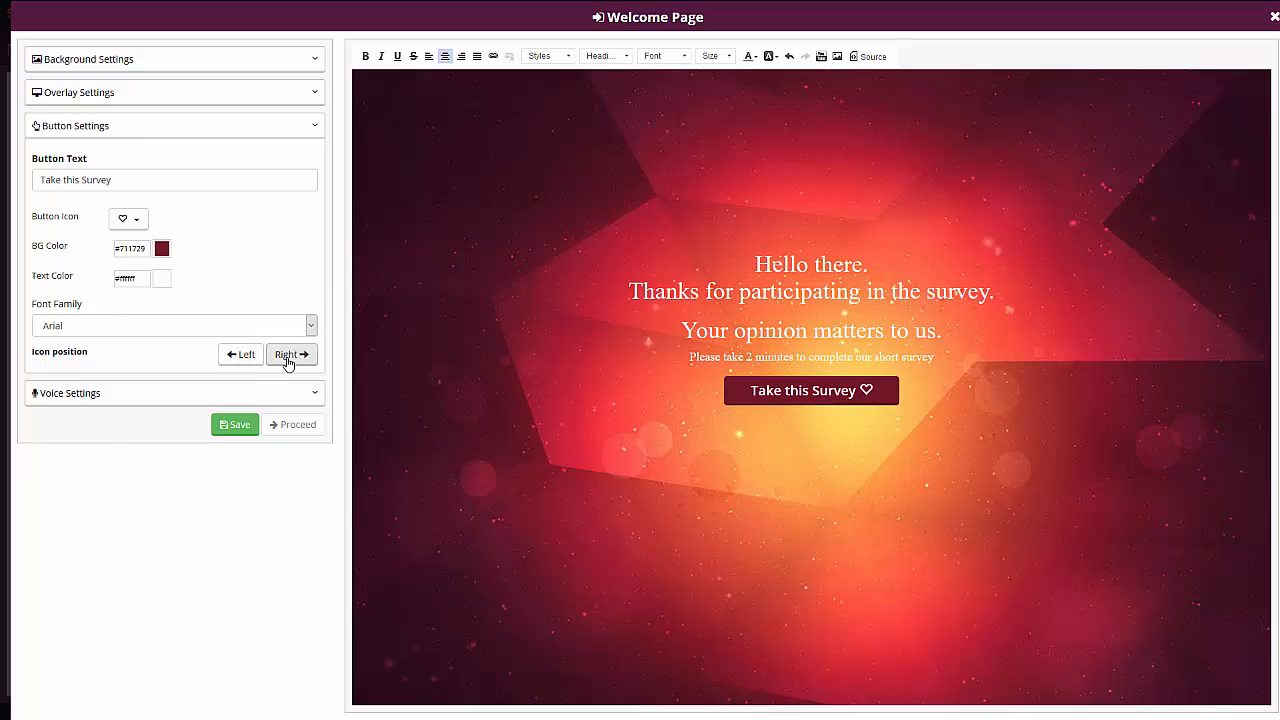
- Check the welcome page's text-to-speech option, then save the page and return to the question setup
{"action": "left_click", "coordinate": [103, 393]}
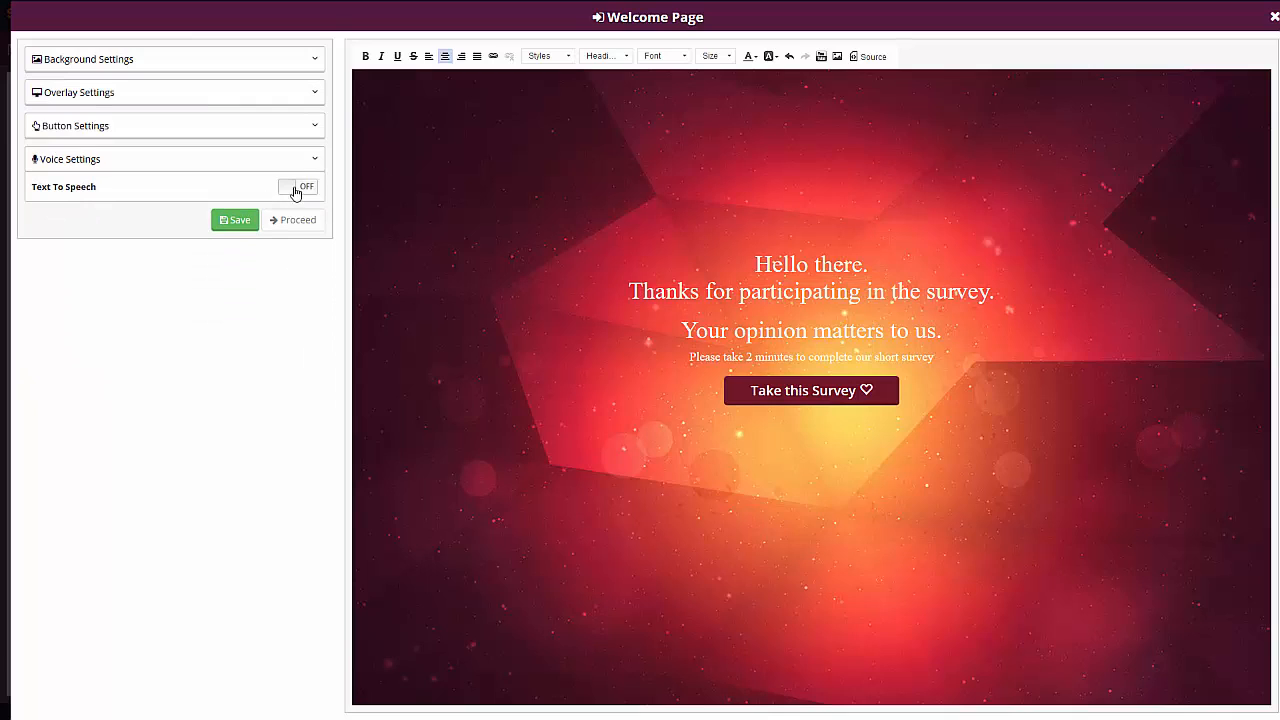
{"action": "left_click", "coordinate": [296, 190]}
{"action": "left_click", "coordinate": [300, 187]}
{"action": "left_click", "coordinate": [237, 222]}
{"action": "left_click", "coordinate": [295, 336]}
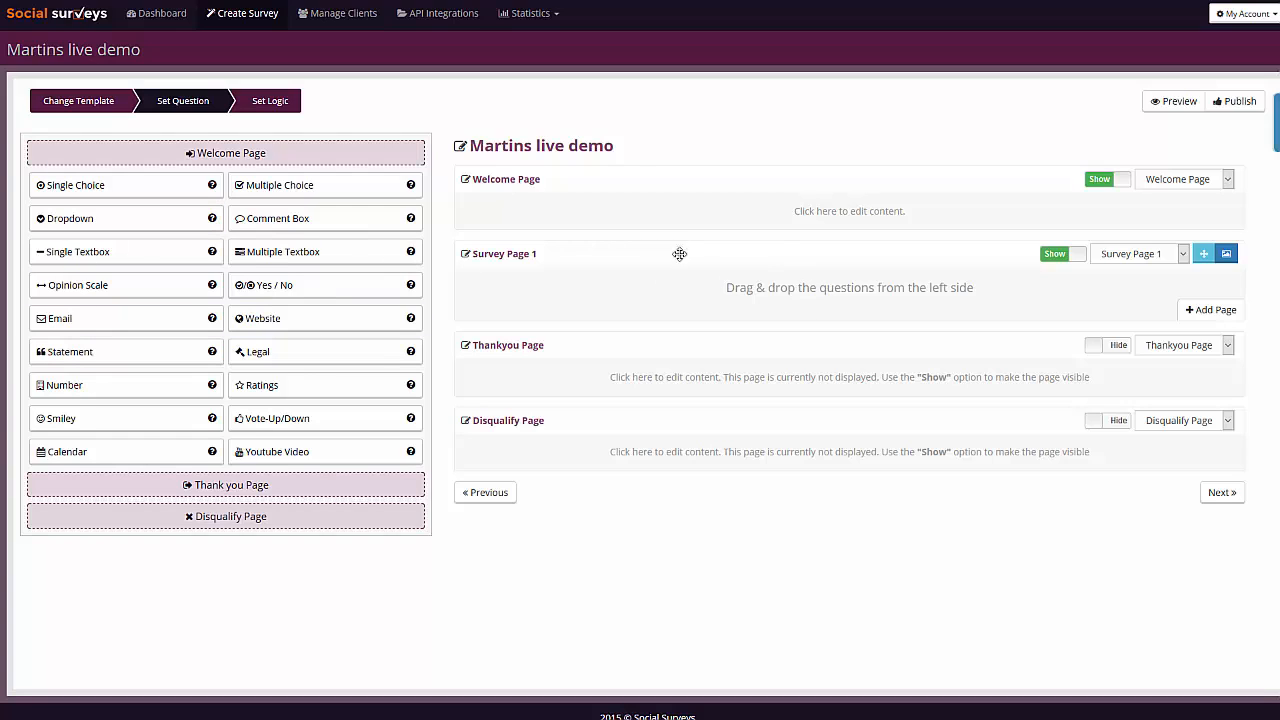
- Add a Single Choice question to Survey Page 1
{"action": "left_click_drag", "start_coordinate": [124, 199], "coordinate": [808, 300]}
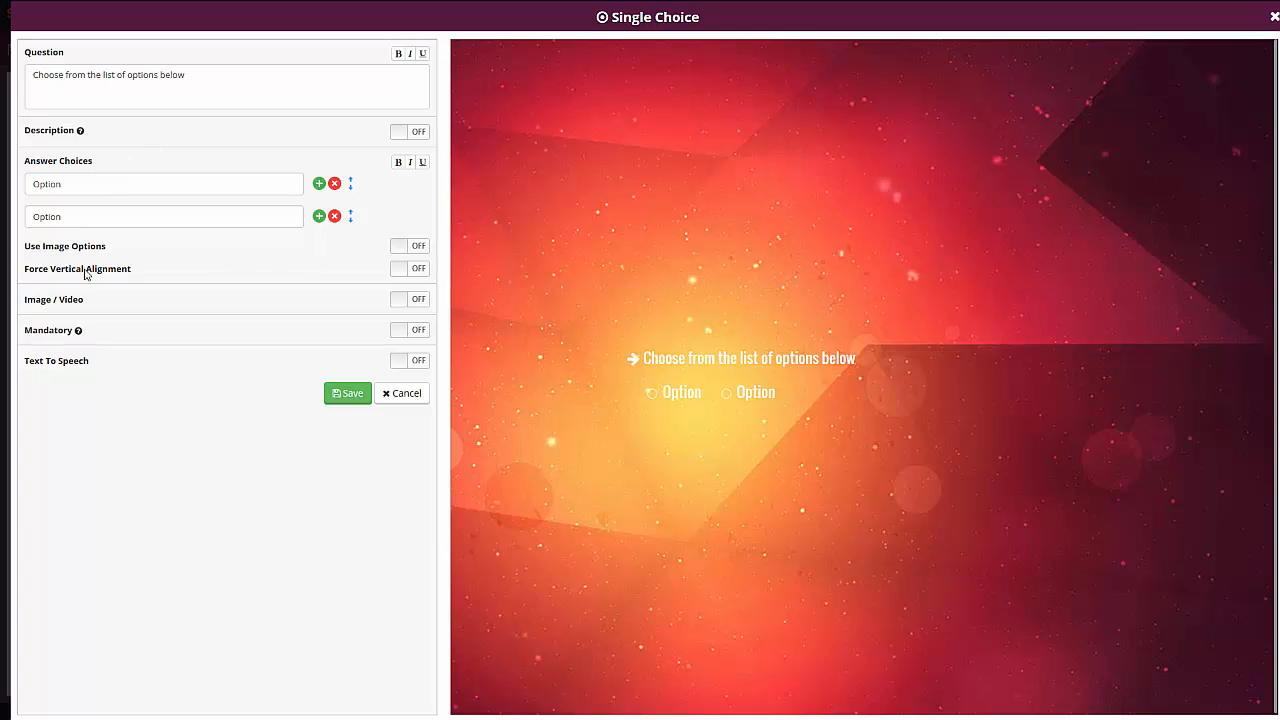
- Try image answer options and an image/video attachment on the single-choice question
{"action": "left_click", "coordinate": [412, 251]}
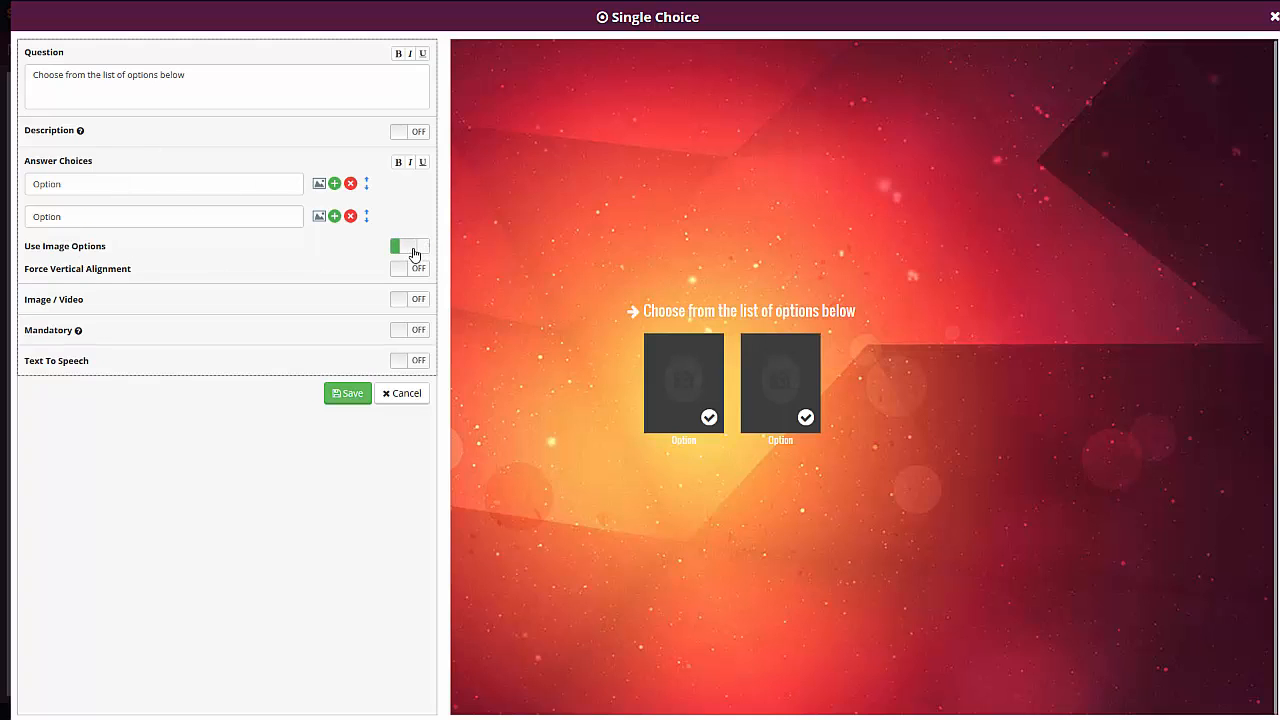
{"action": "left_click", "coordinate": [412, 250]}
{"action": "left_click", "coordinate": [412, 250]}
{"action": "left_click", "coordinate": [412, 249]}
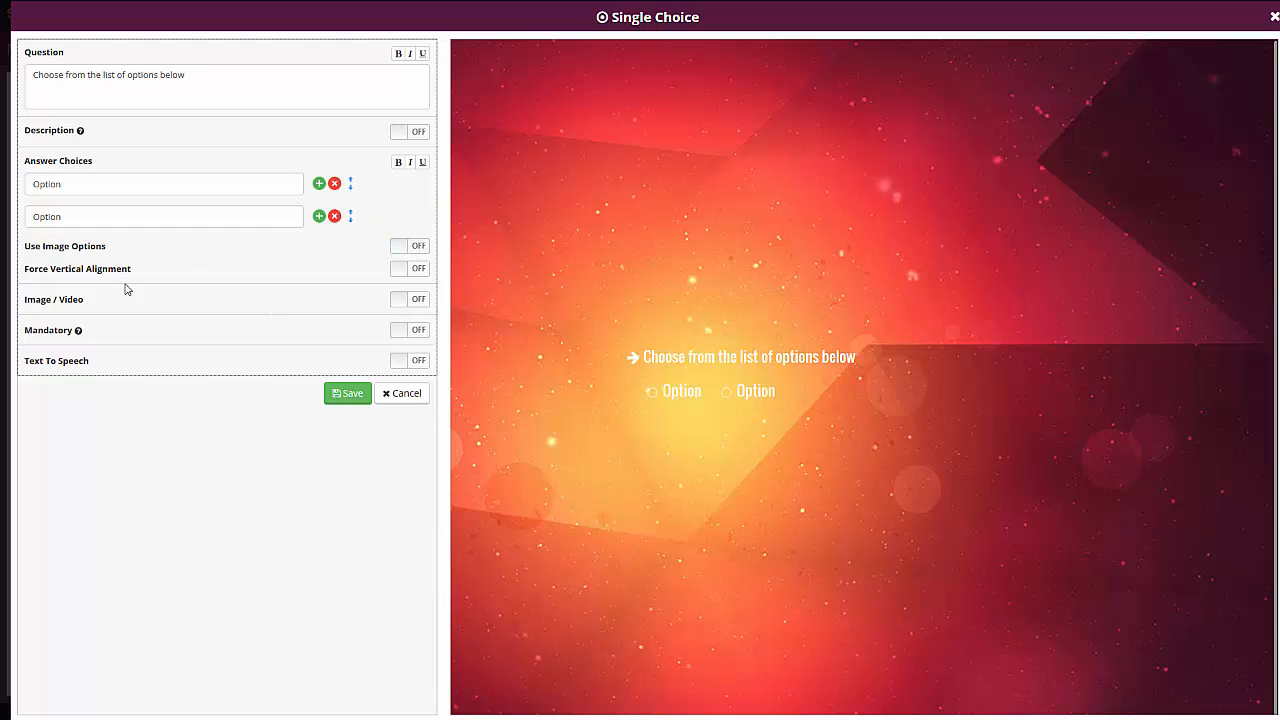
{"action": "left_click", "coordinate": [407, 299]}
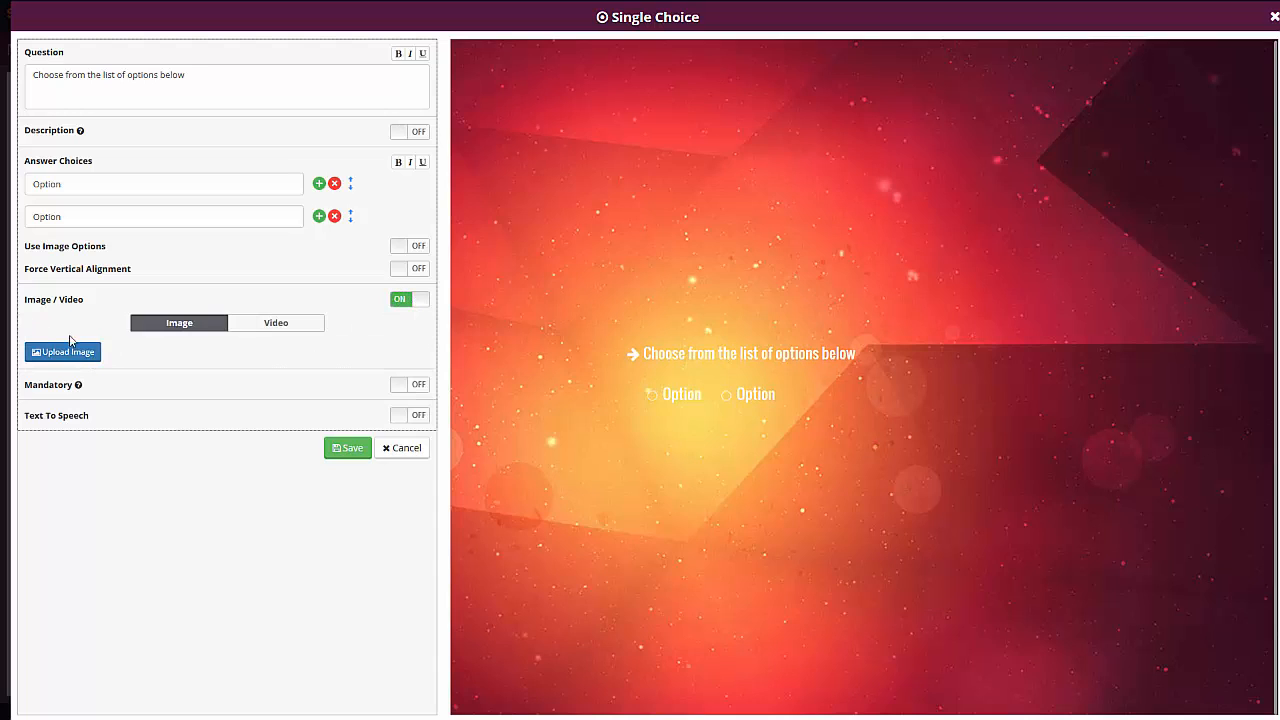
{"action": "left_click", "coordinate": [408, 304]}
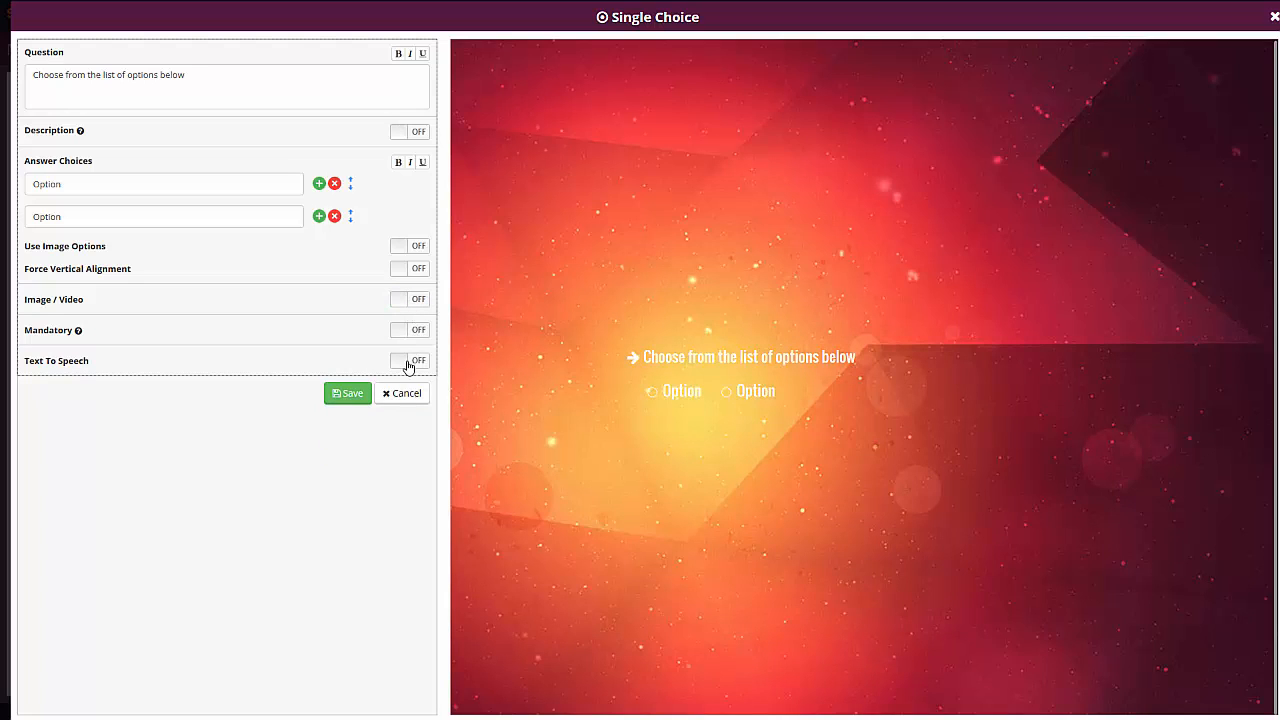
- Save the single-choice question with its default text and add a second survey page after Survey Page 1
{"action": "left_click", "coordinate": [358, 400]}
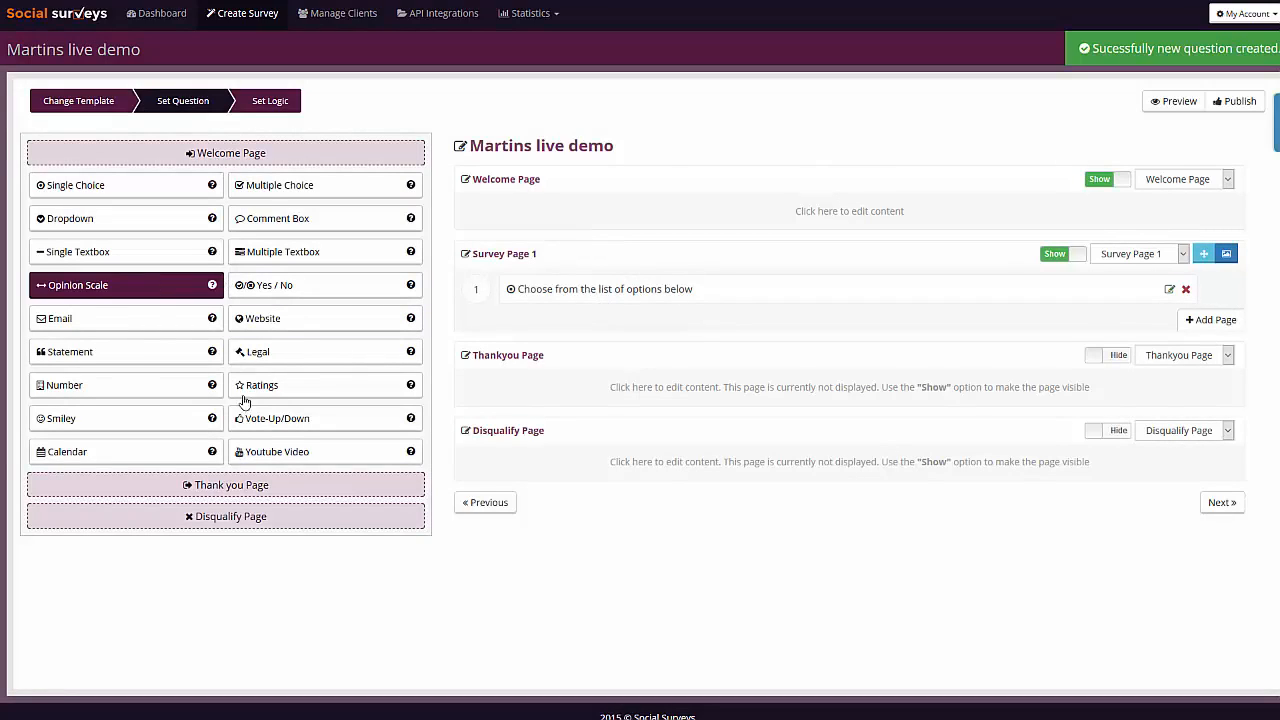
{"action": "left_click", "coordinate": [1220, 320]}
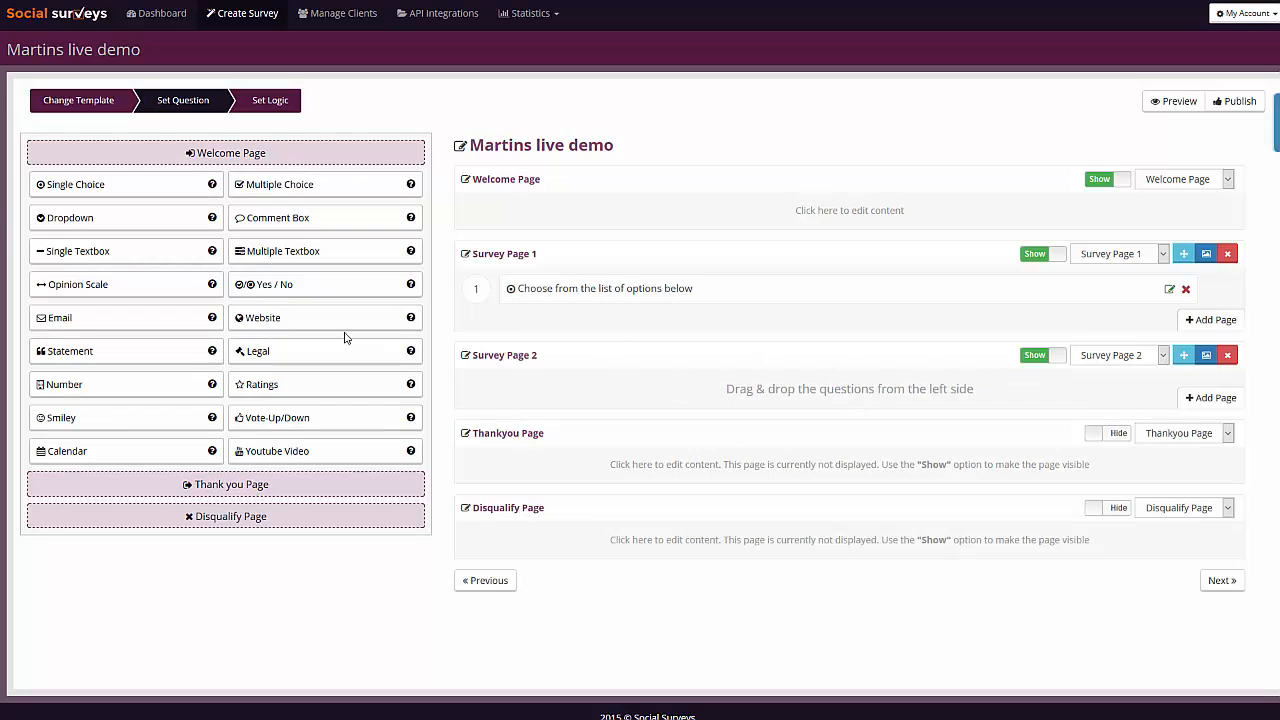
- Add the Yes / No question "Do you like us?" to Survey Page 2 and save it
{"action": "left_click_drag", "start_coordinate": [265, 287], "coordinate": [695, 392]}
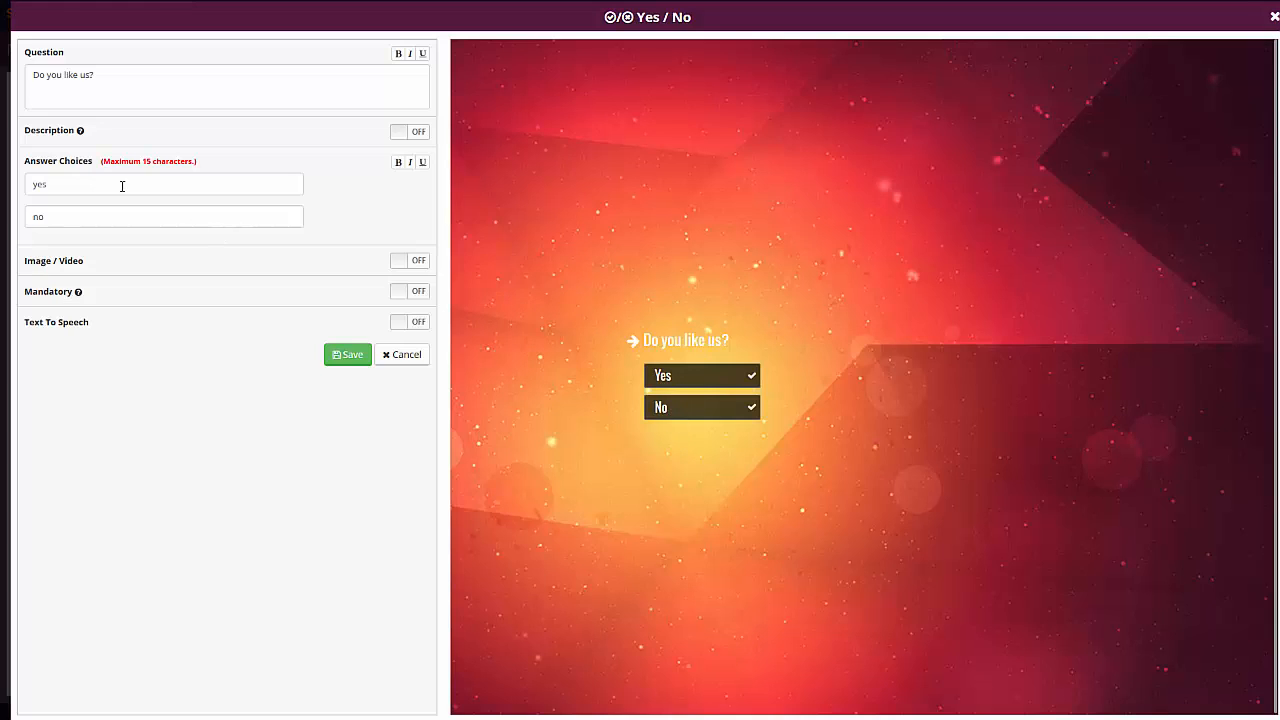
{"action": "left_click", "coordinate": [352, 356]}
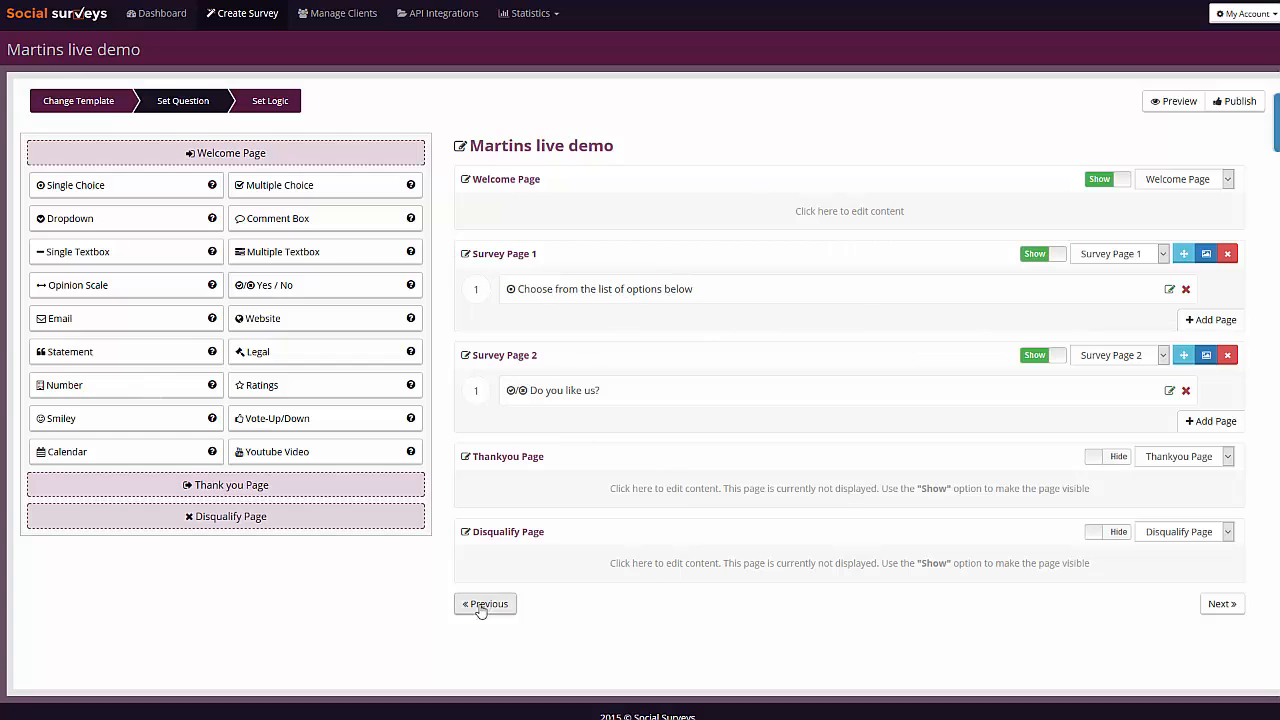
- Start a page-jump rule for the question "Choose from the list of options below" with the response condition "Is equal to"
{"action": "left_click", "coordinate": [1224, 604]}
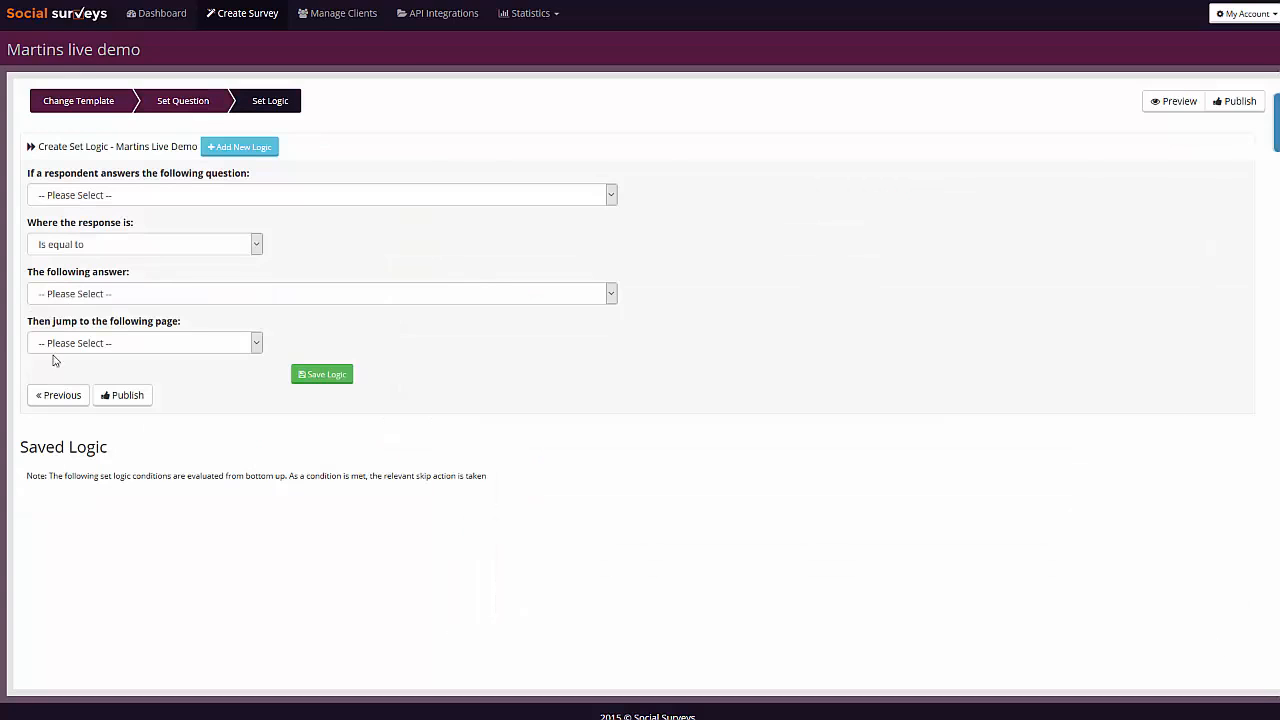
{"action": "left_click", "coordinate": [126, 194]}
{"action": "left_click", "coordinate": [348, 150]}
{"action": "left_click", "coordinate": [133, 200]}
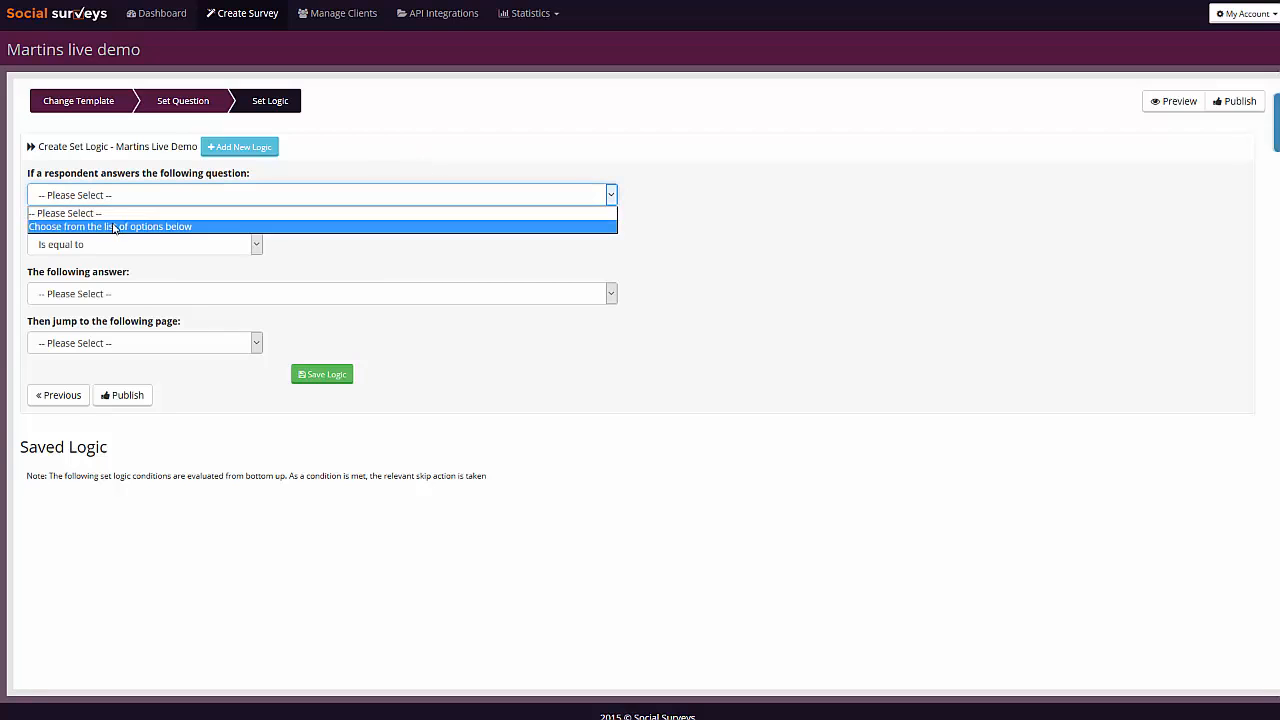
{"action": "left_click", "coordinate": [126, 226]}
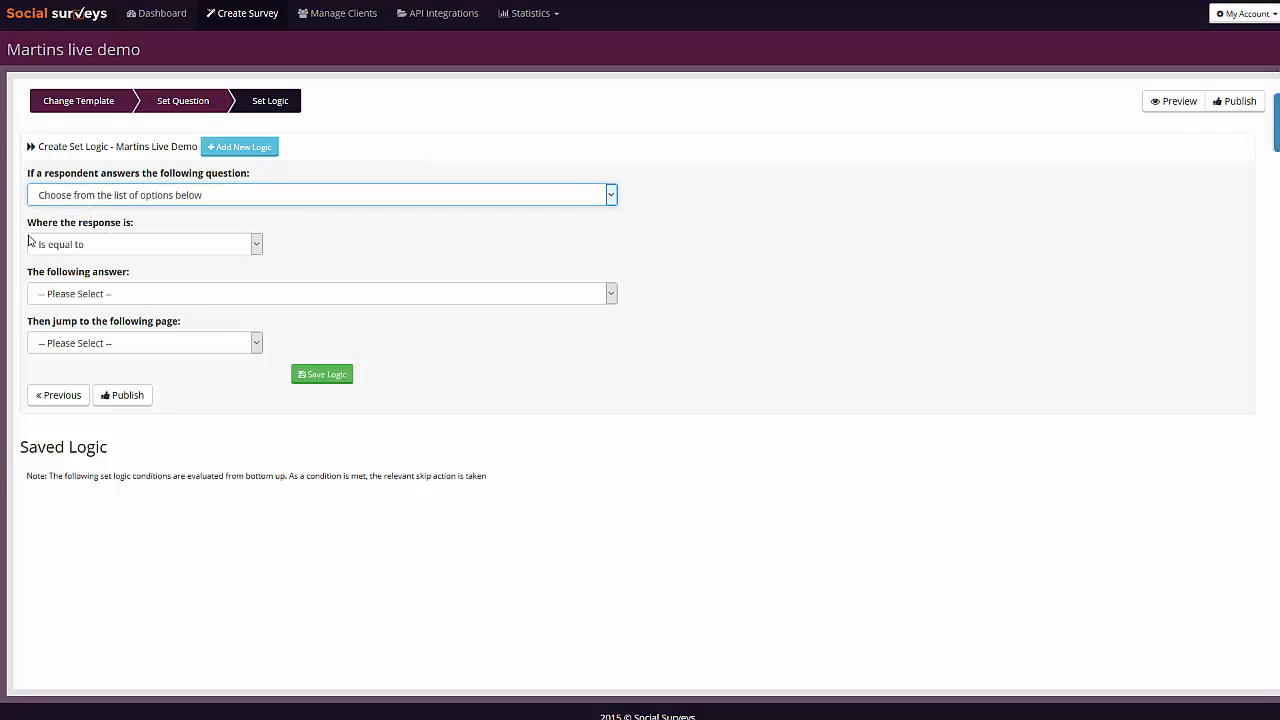
{"action": "left_click", "coordinate": [90, 246]}
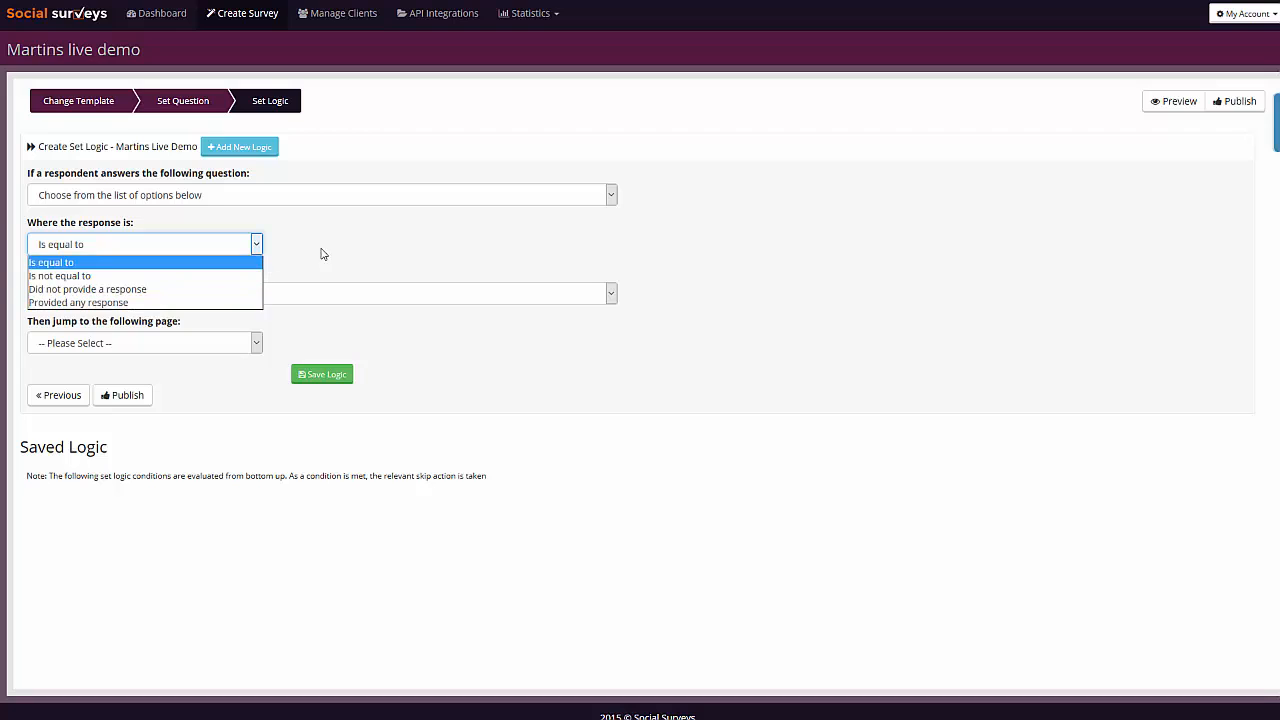
{"action": "left_click", "coordinate": [52, 262]}
- Make the rule jump to the Thankyou Page when the answer is the first Option, and save it with no giveaway
{"action": "left_click", "coordinate": [82, 294]}
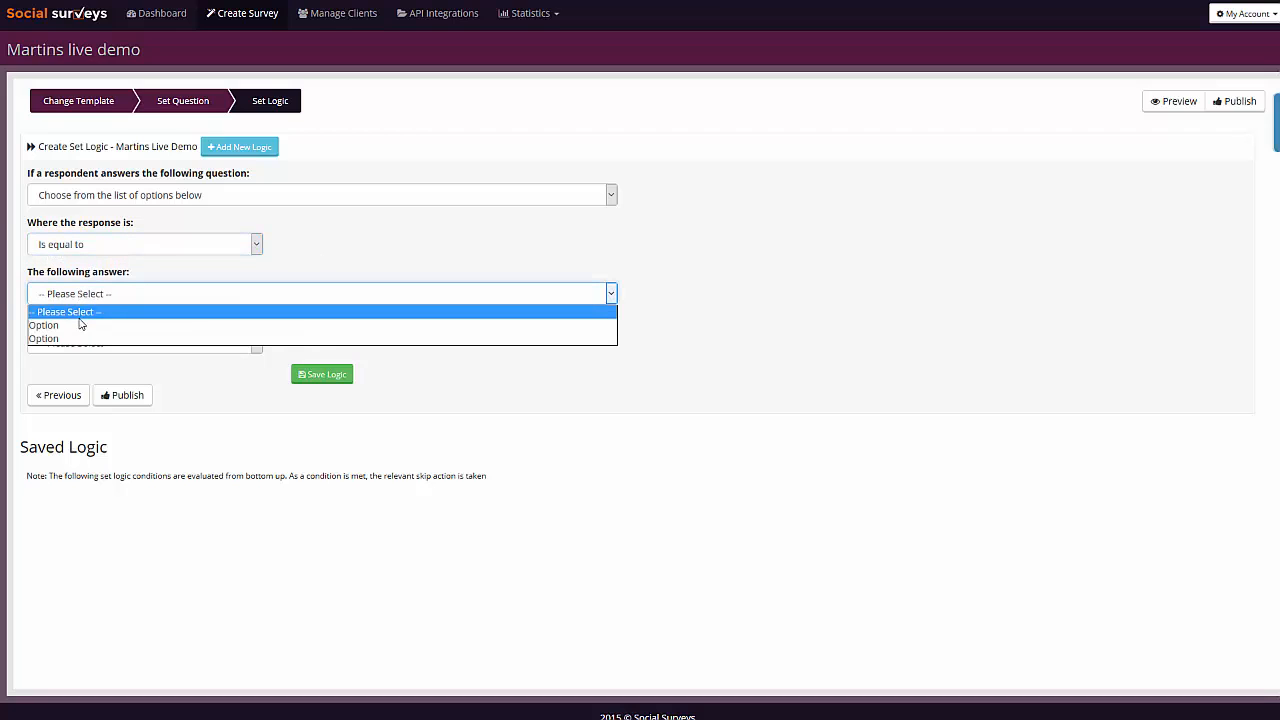
{"action": "left_click", "coordinate": [79, 324]}
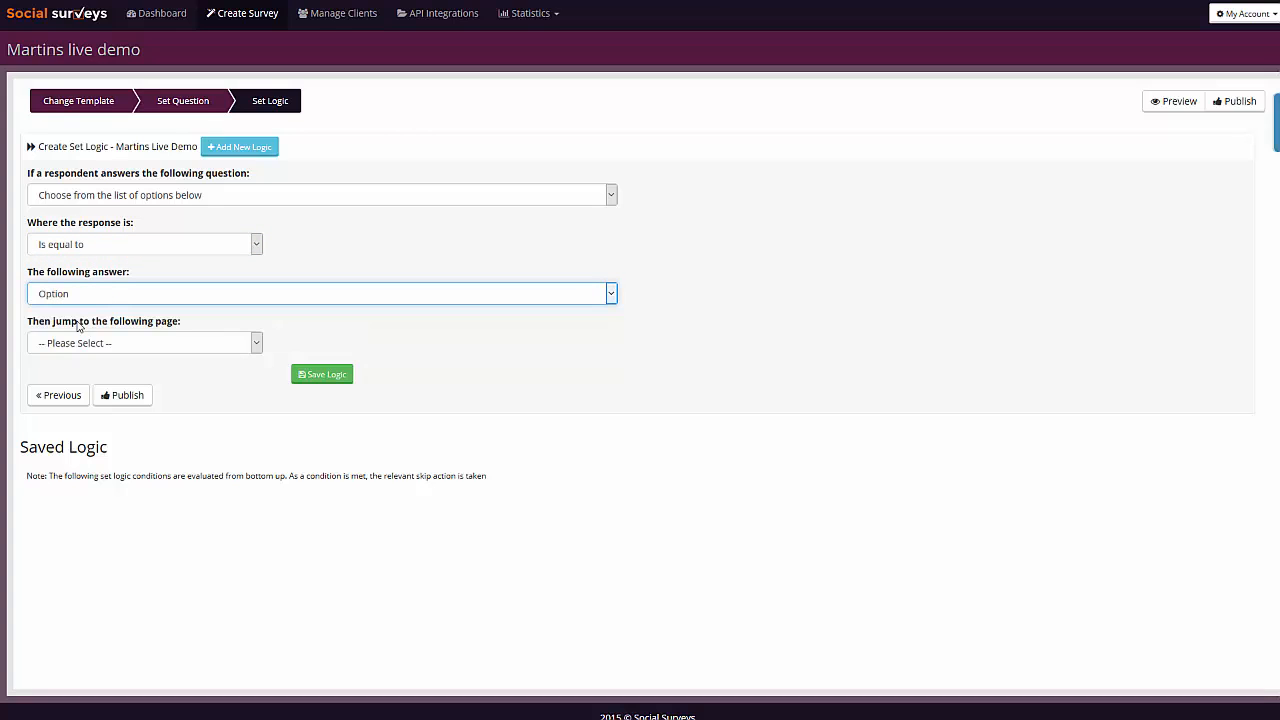
{"action": "left_click", "coordinate": [123, 346]}
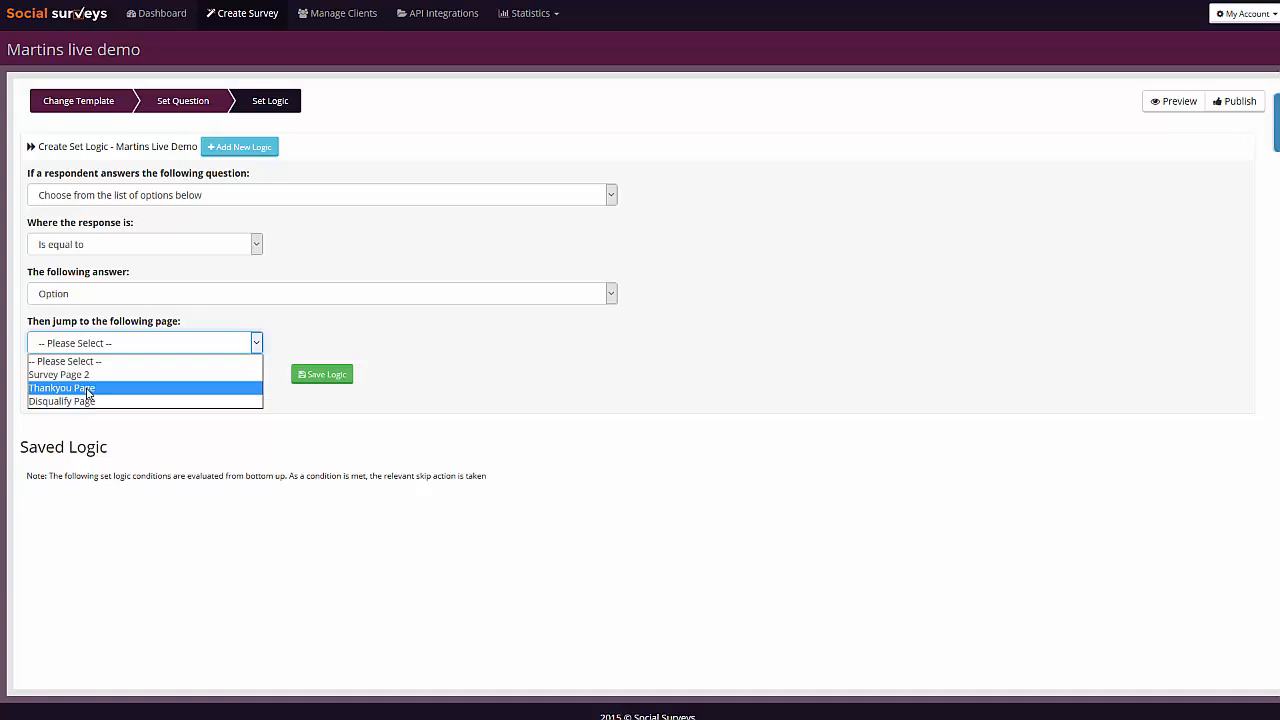
{"action": "left_click", "coordinate": [88, 394]}
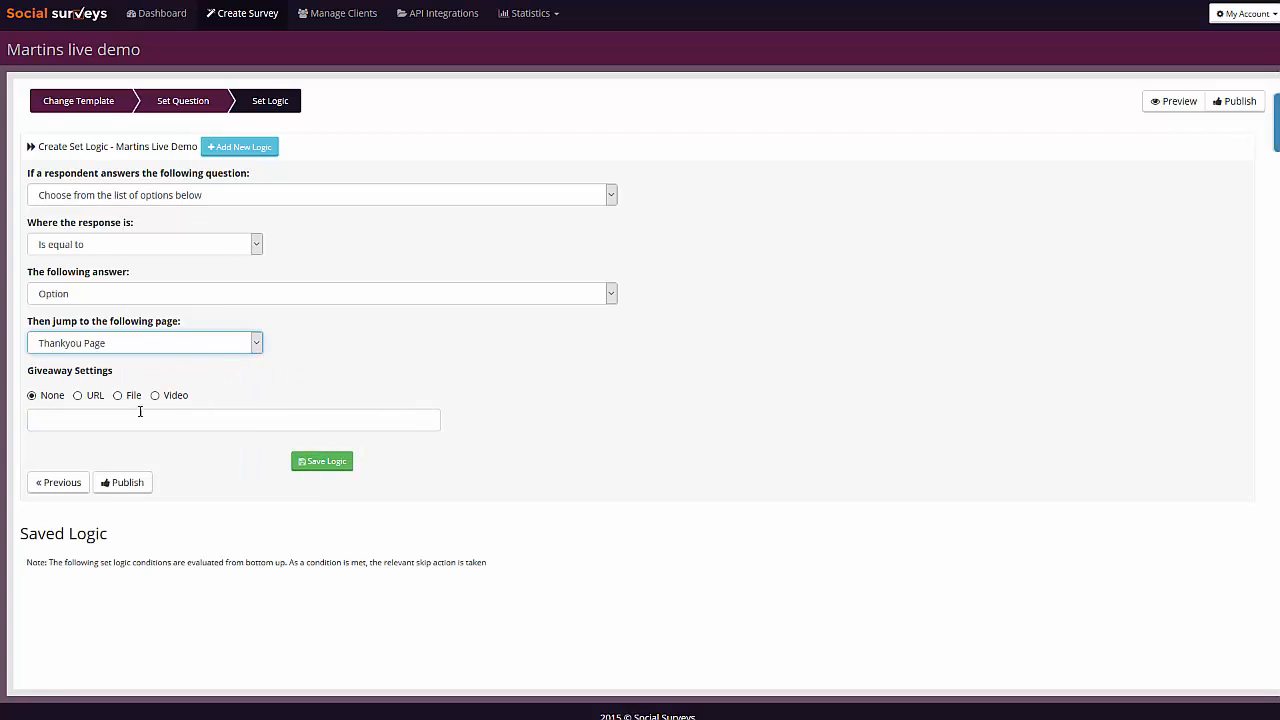
{"action": "left_click", "coordinate": [77, 396]}
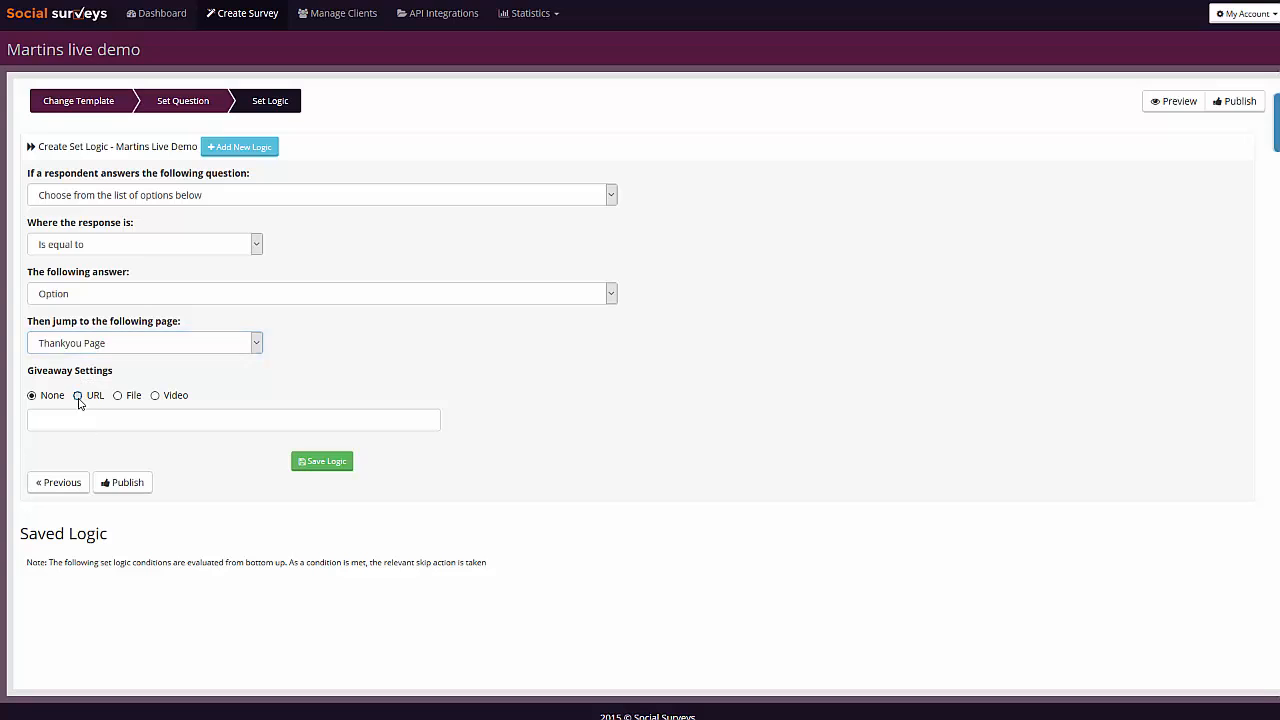
{"action": "left_click", "coordinate": [87, 416]}
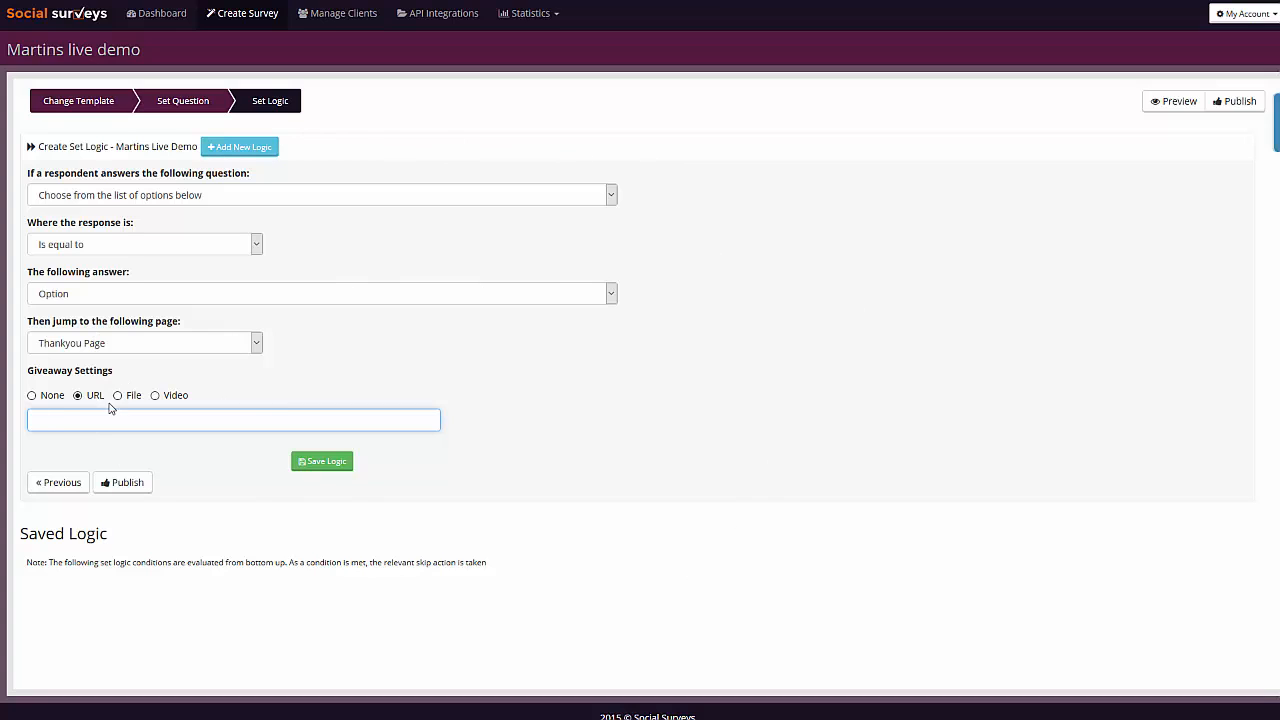
{"action": "left_click", "coordinate": [32, 396]}
{"action": "left_click", "coordinate": [324, 424]}
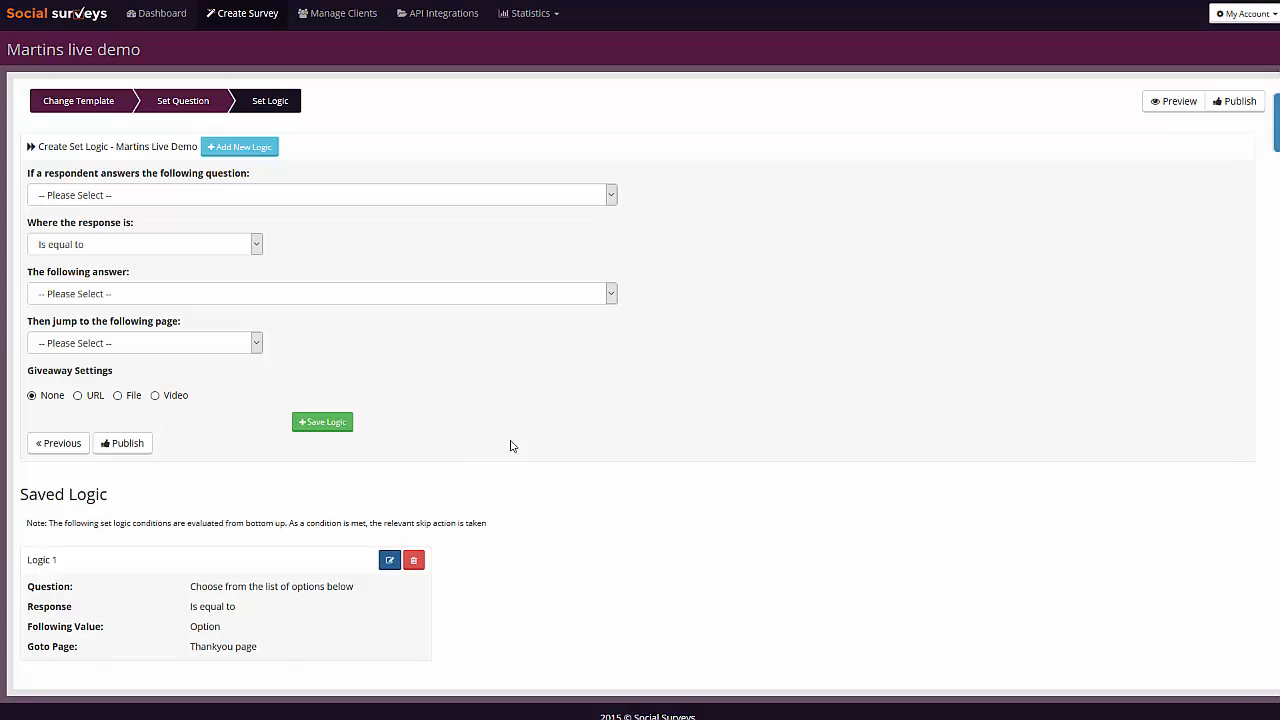
{"action": "left_click", "coordinate": [80, 396]}
{"action": "left_click", "coordinate": [97, 418]}
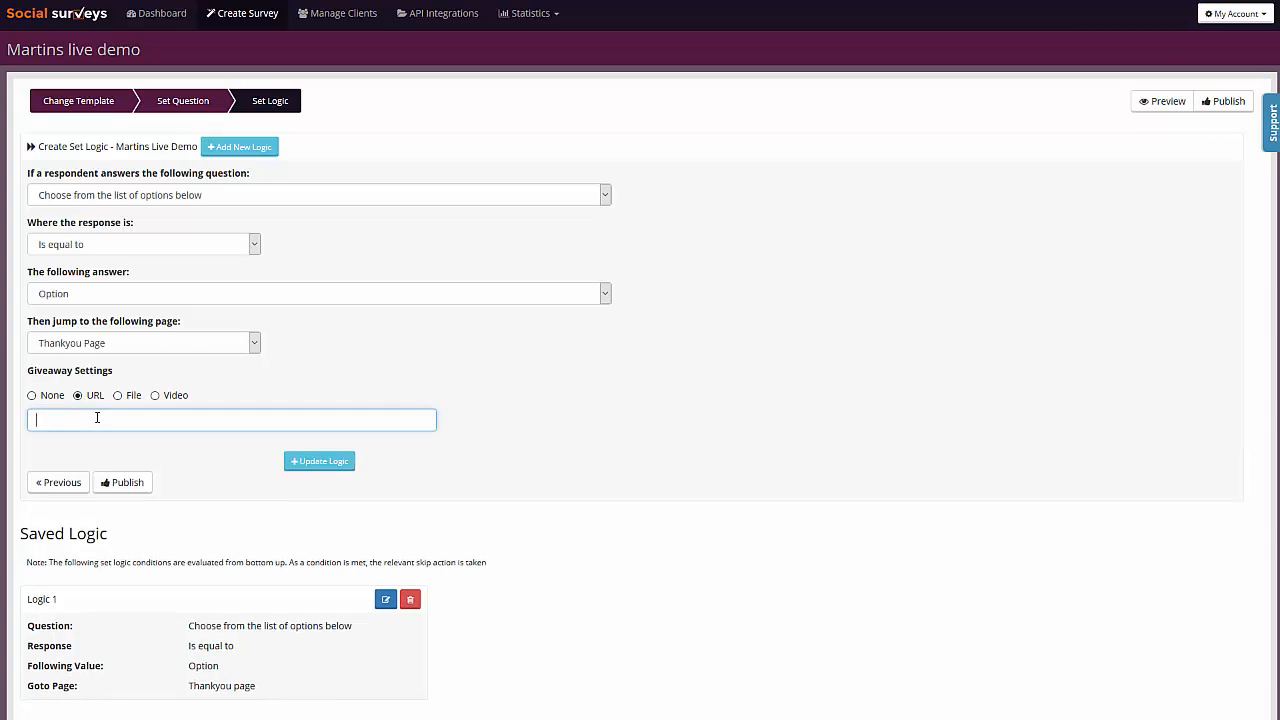
{"action": "type", "text": "http://google.com"}
{"action": "left_click", "coordinate": [312, 461]}
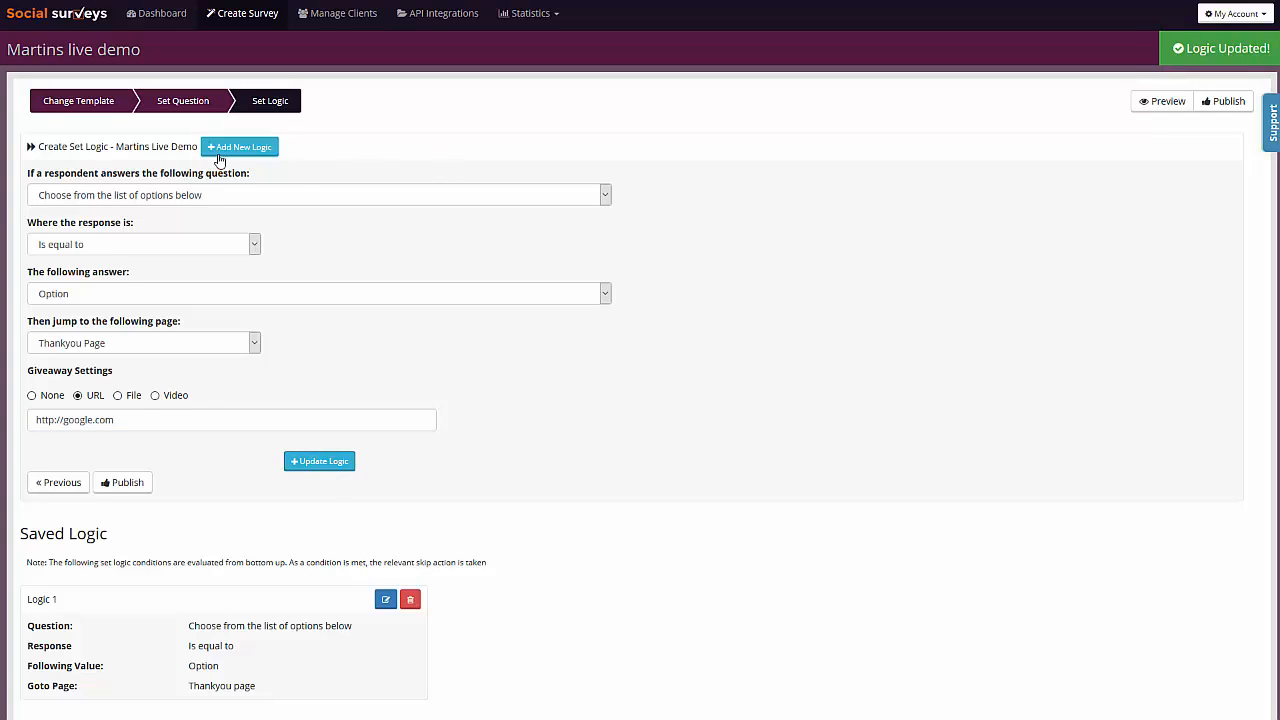
- Add a second logic rule sending respondents who choose the remaining Option of the single-choice question to the Thankyou Page
{"action": "left_click", "coordinate": [263, 151]}
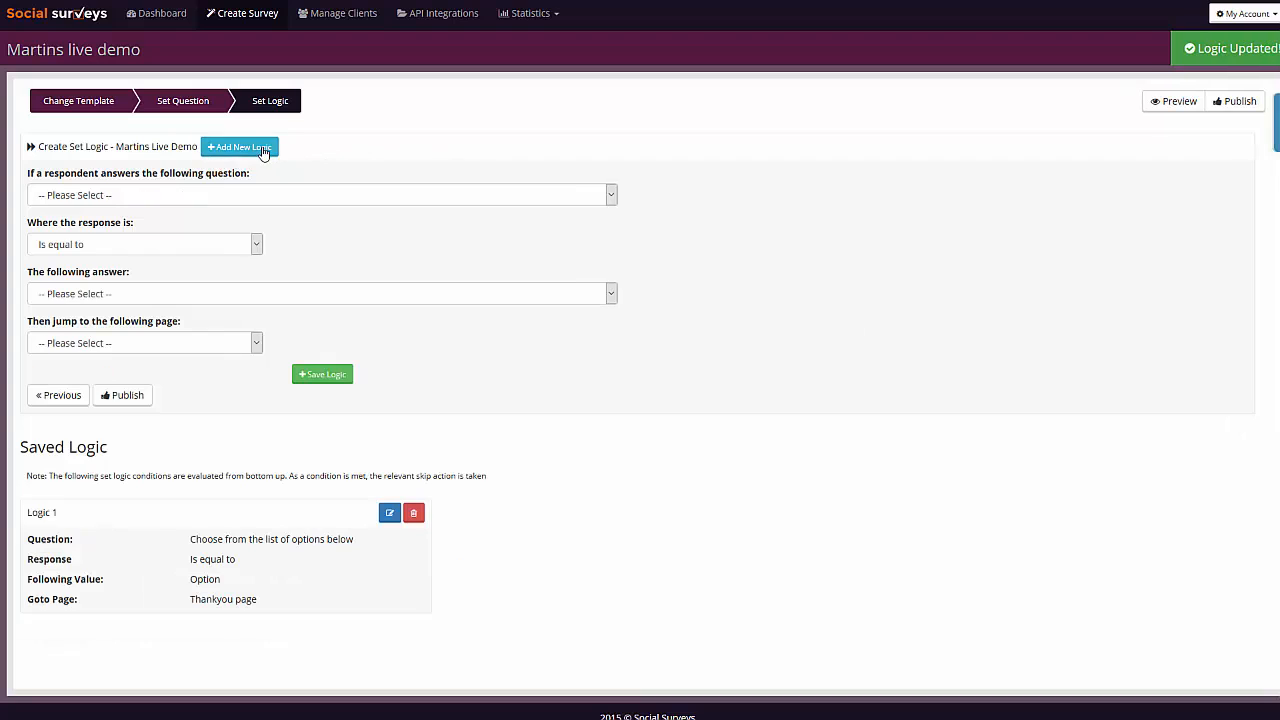
{"action": "left_click", "coordinate": [86, 198]}
{"action": "left_click", "coordinate": [90, 226]}
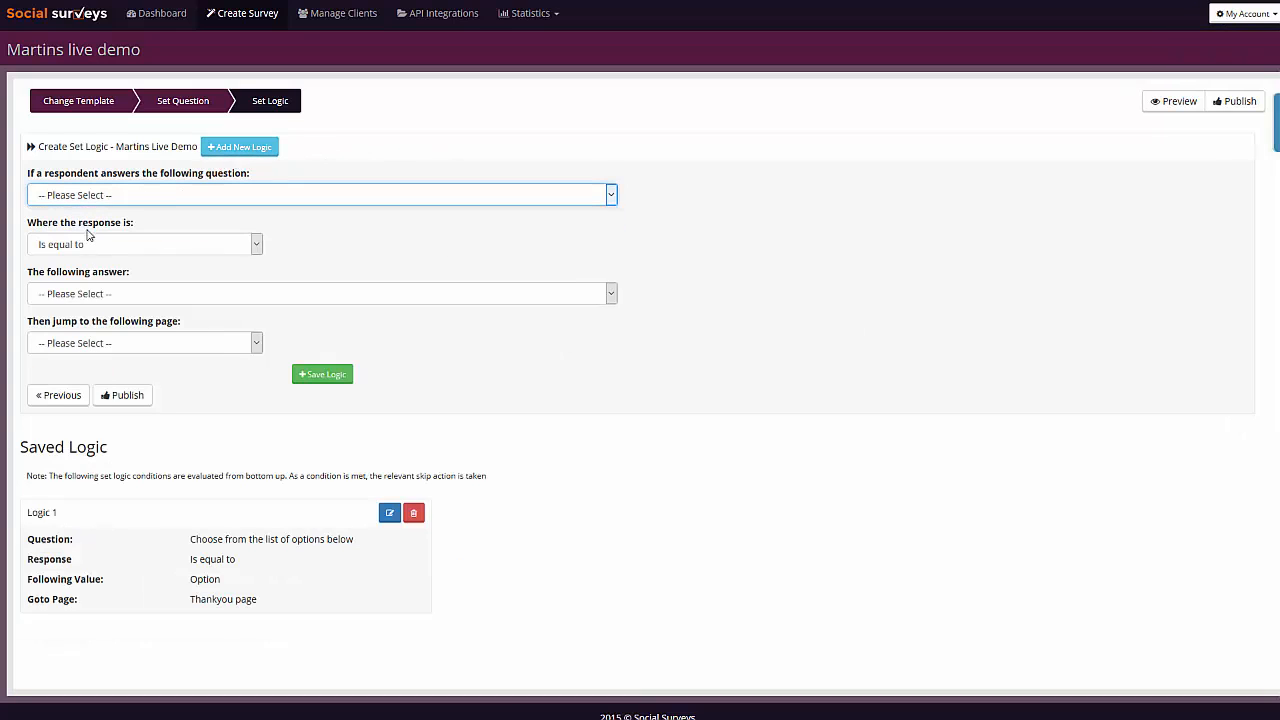
{"action": "left_click", "coordinate": [88, 294]}
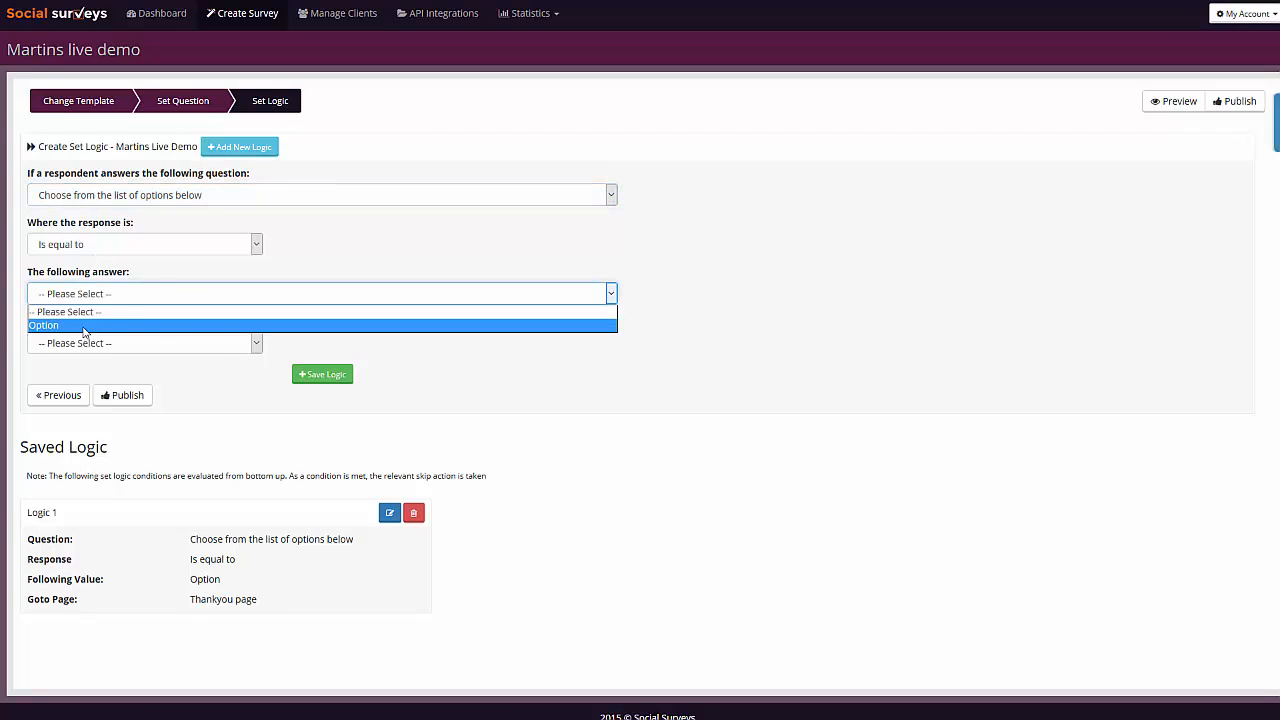
{"action": "left_click", "coordinate": [84, 328]}
{"action": "left_click", "coordinate": [112, 343]}
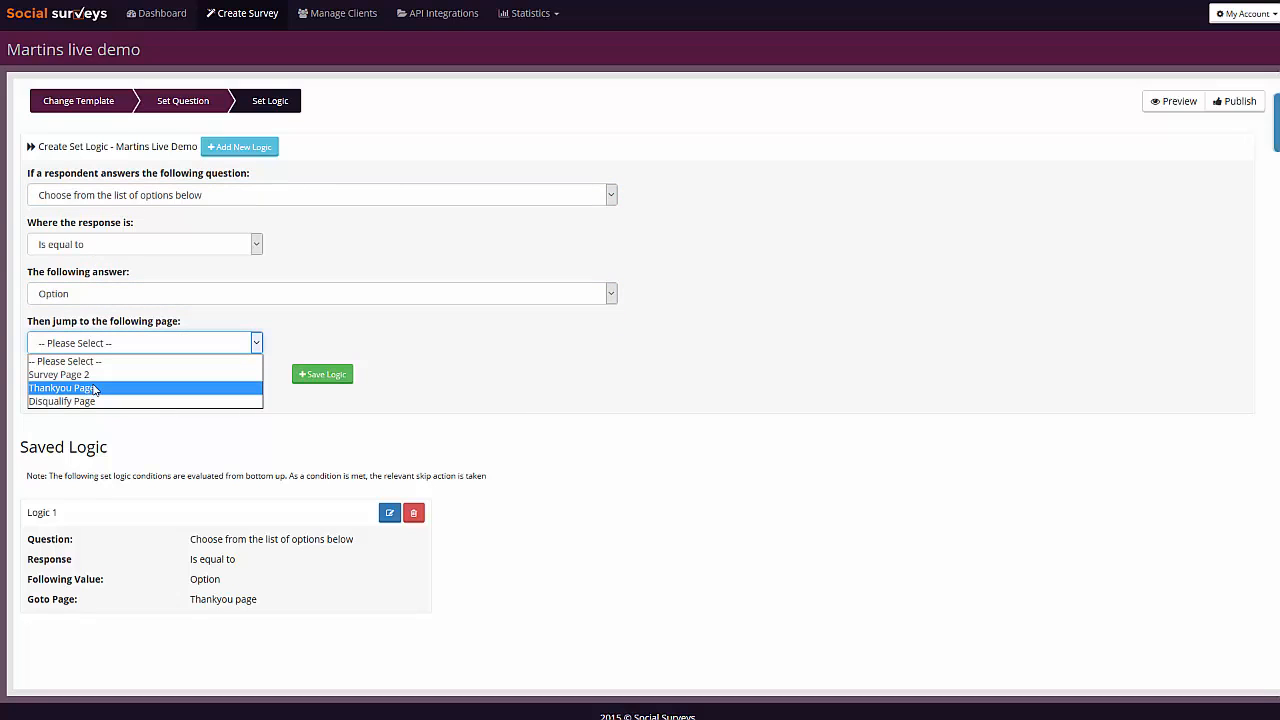
{"action": "left_click", "coordinate": [95, 388]}
{"action": "left_click", "coordinate": [35, 421]}
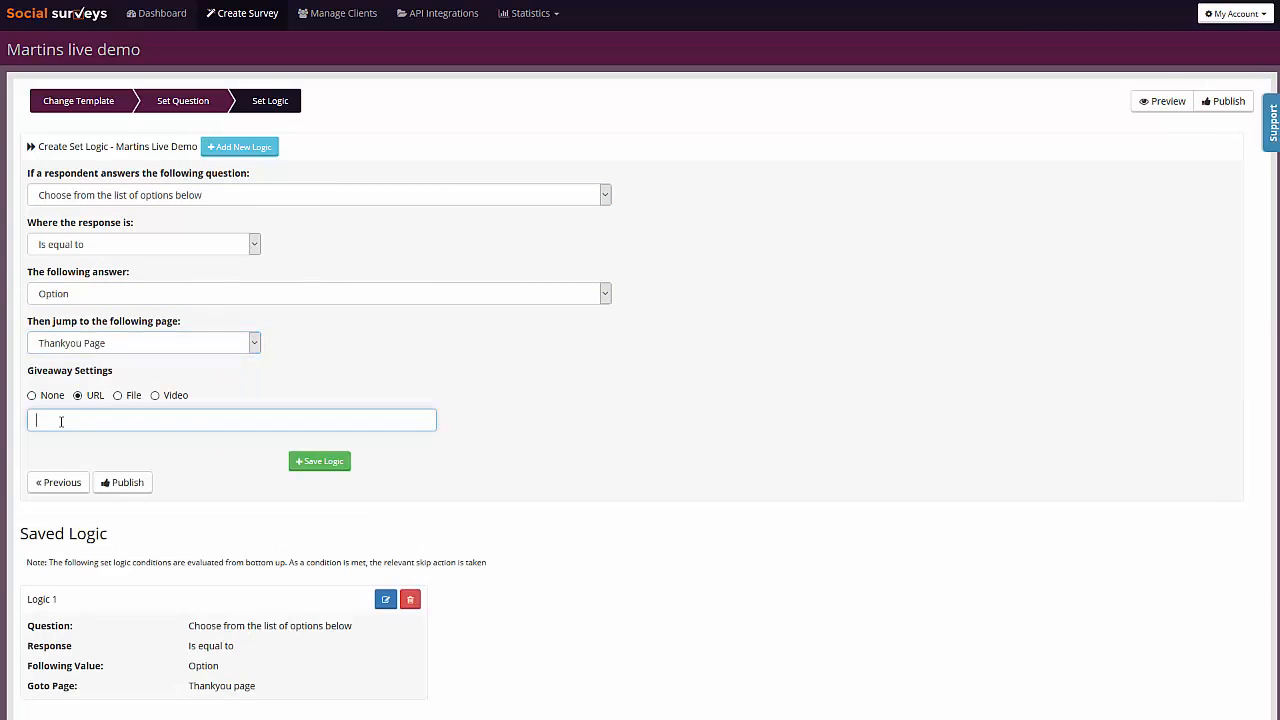
{"action": "type", "text": "http:/"}
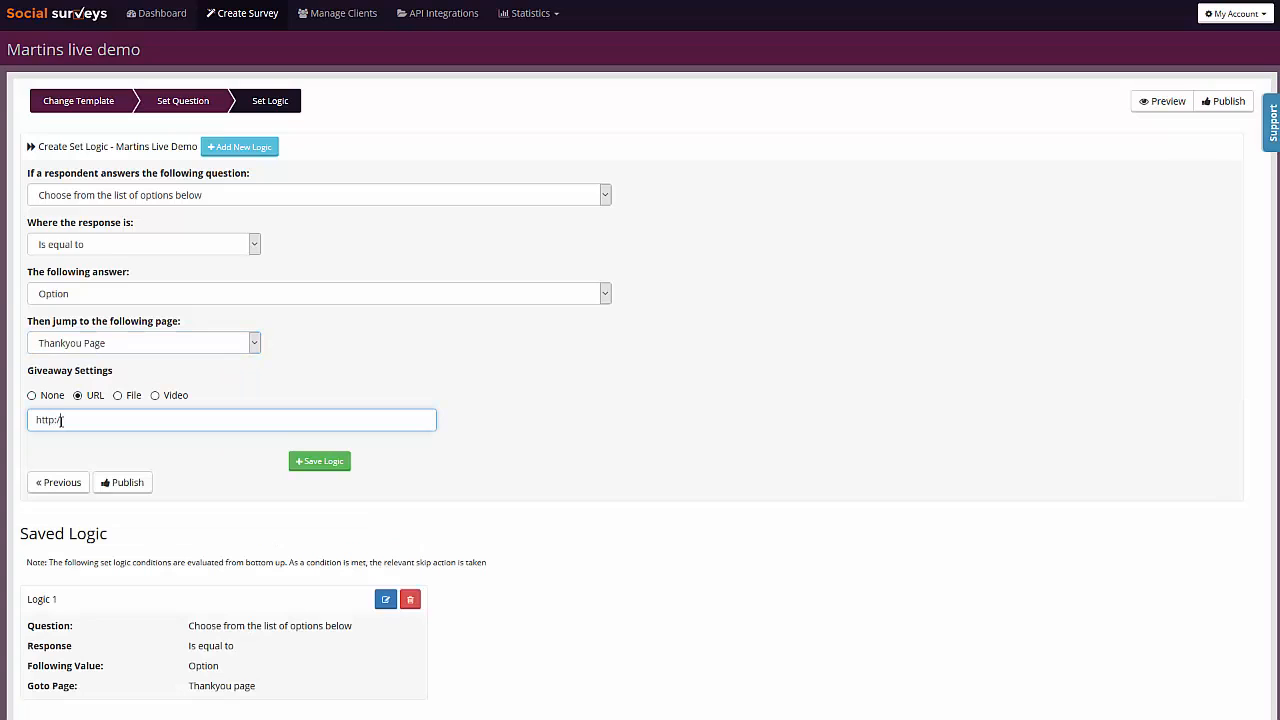
{"action": "type", "text": "/news.bbc.co.uk"}
{"action": "left_click", "coordinate": [334, 466]}
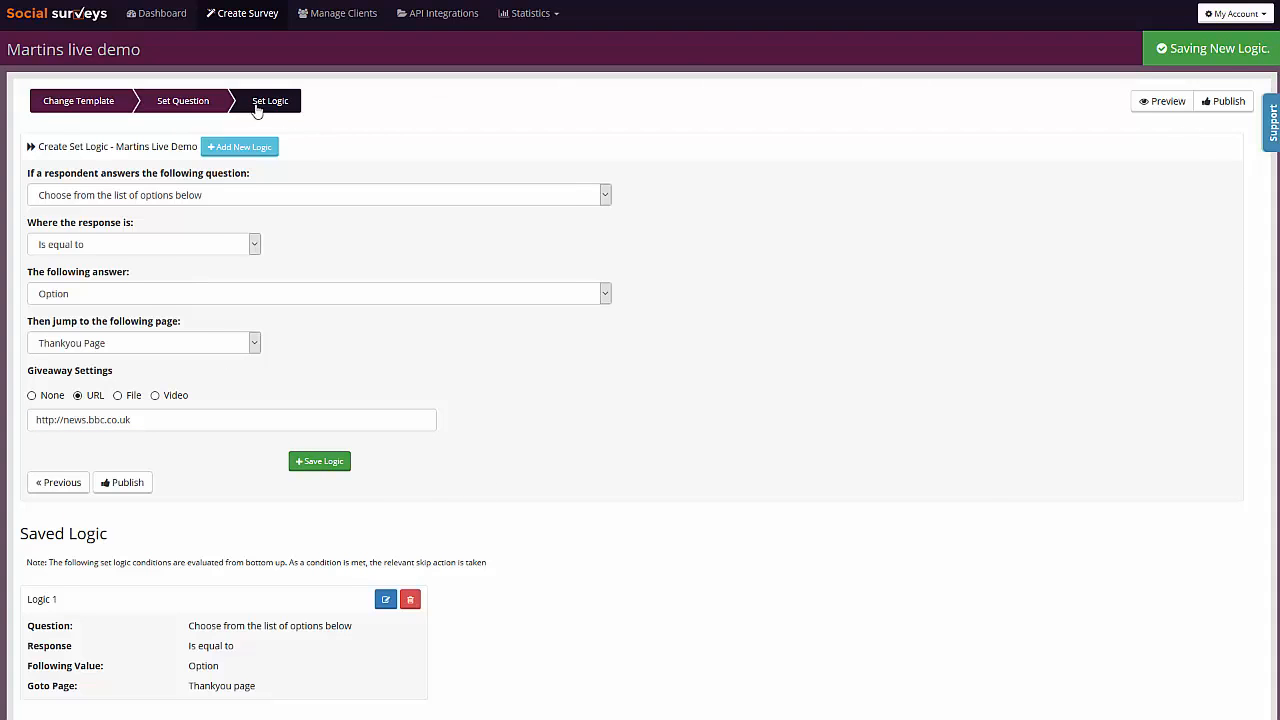
- Publish the survey and look at the sharing option for installing it on a Facebook page tab
{"action": "left_click", "coordinate": [1240, 100]}
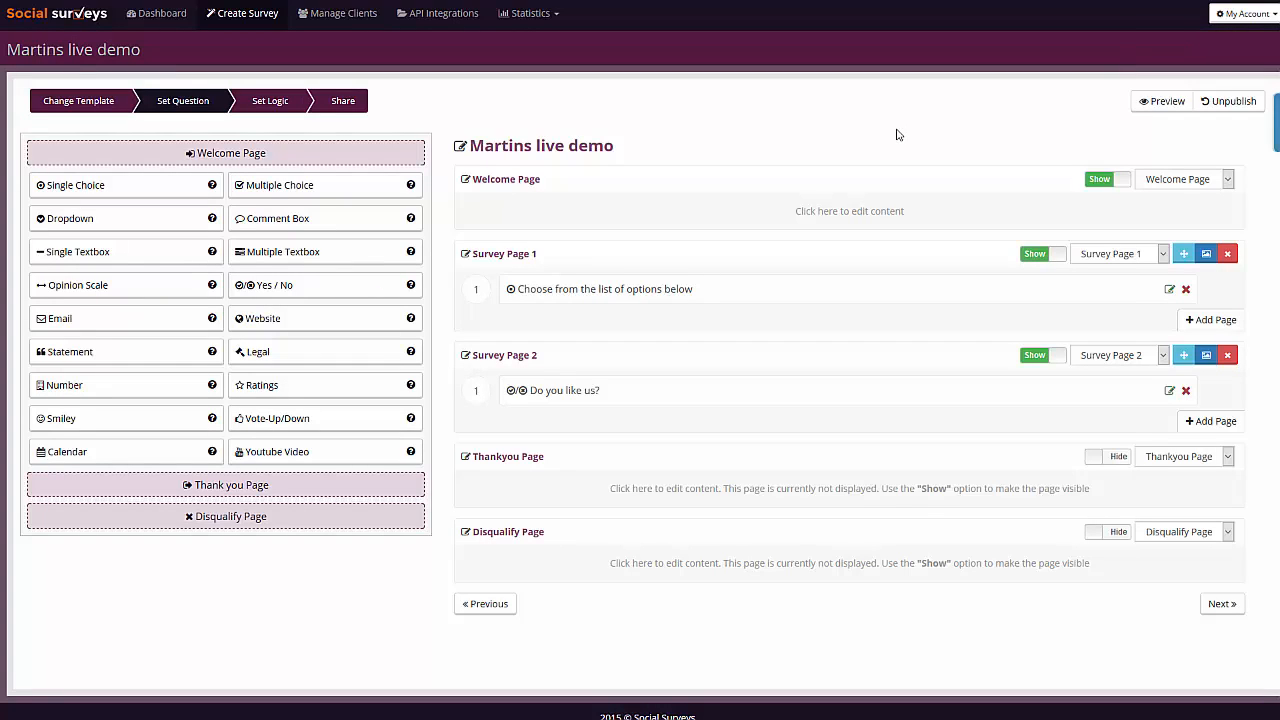
{"action": "left_click", "coordinate": [340, 112]}
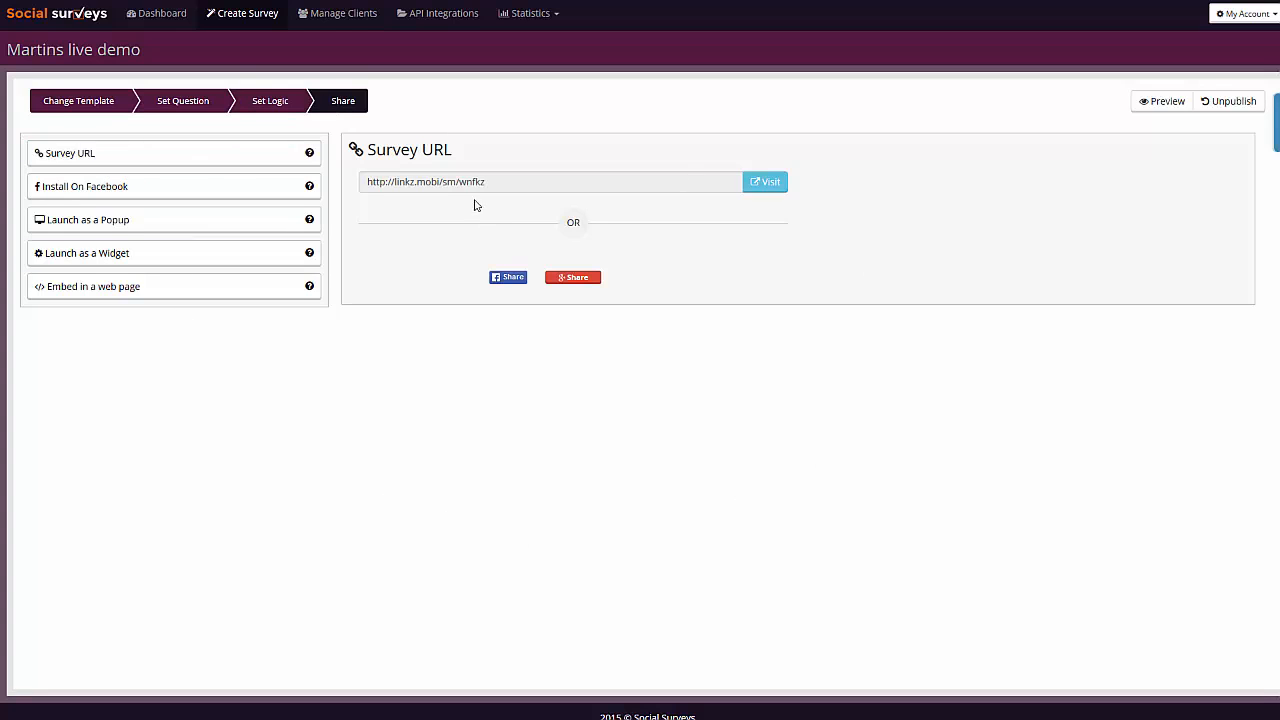
{"action": "left_click", "coordinate": [77, 192]}
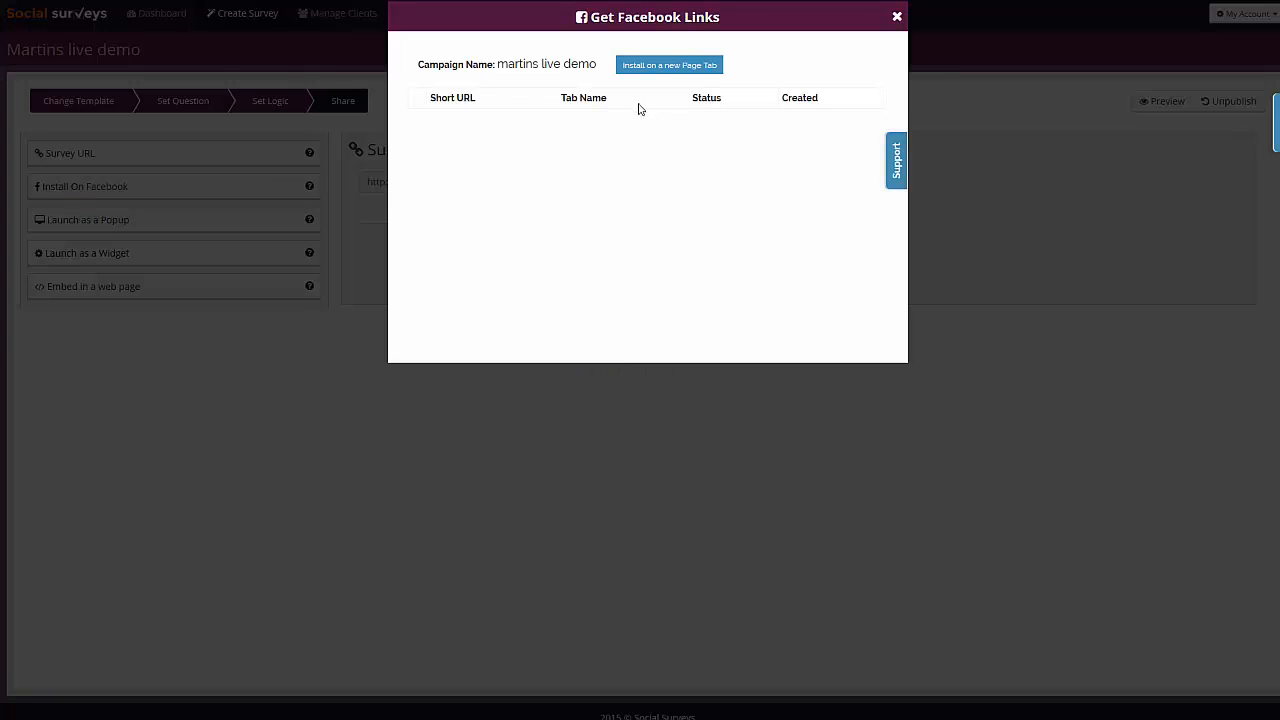
{"action": "left_click", "coordinate": [714, 72]}
{"action": "left_click", "coordinate": [897, 17]}
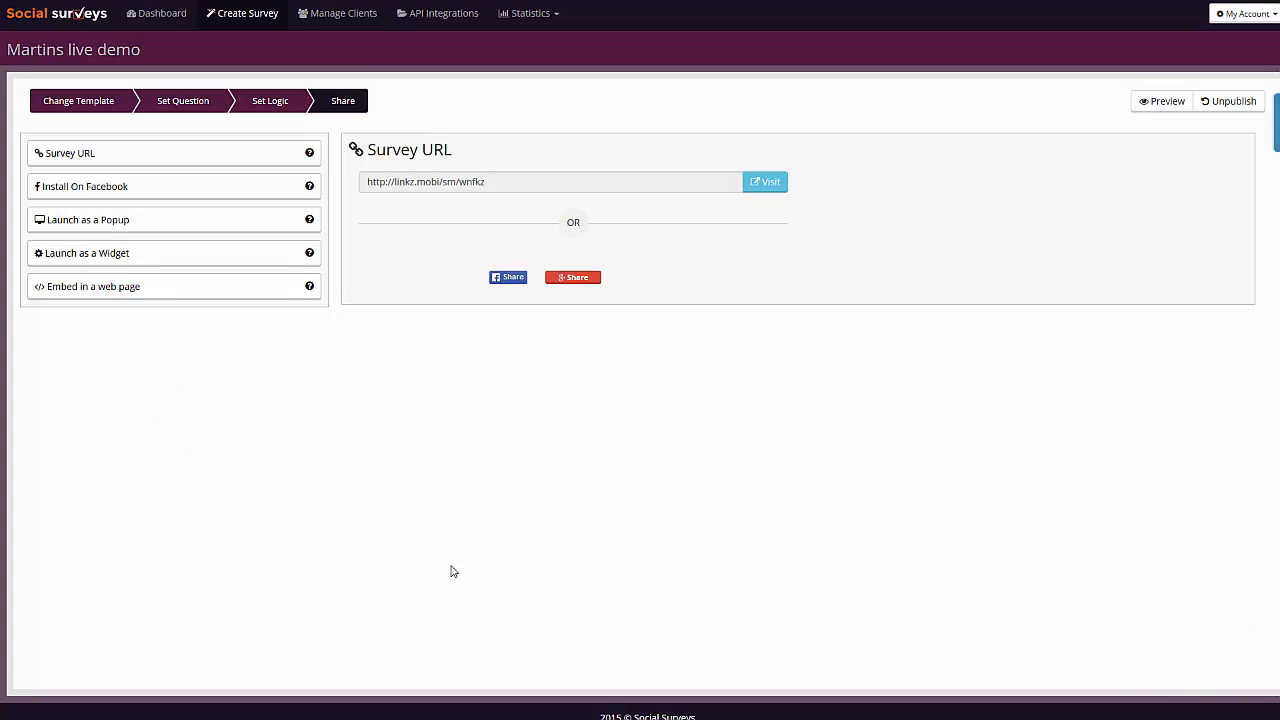
- Examine the widget launch settings with the available widget positions, and the code for embedding the survey in a web page
{"action": "left_click", "coordinate": [130, 252]}
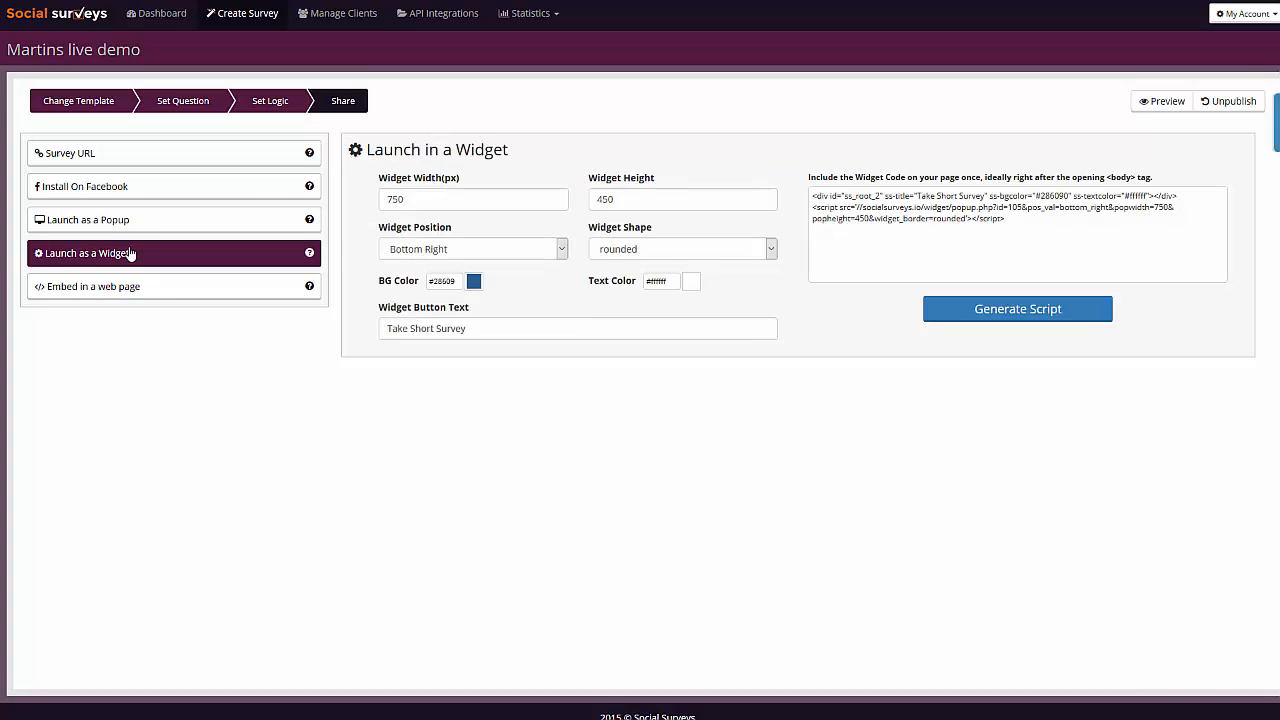
{"action": "left_click", "coordinate": [445, 257]}
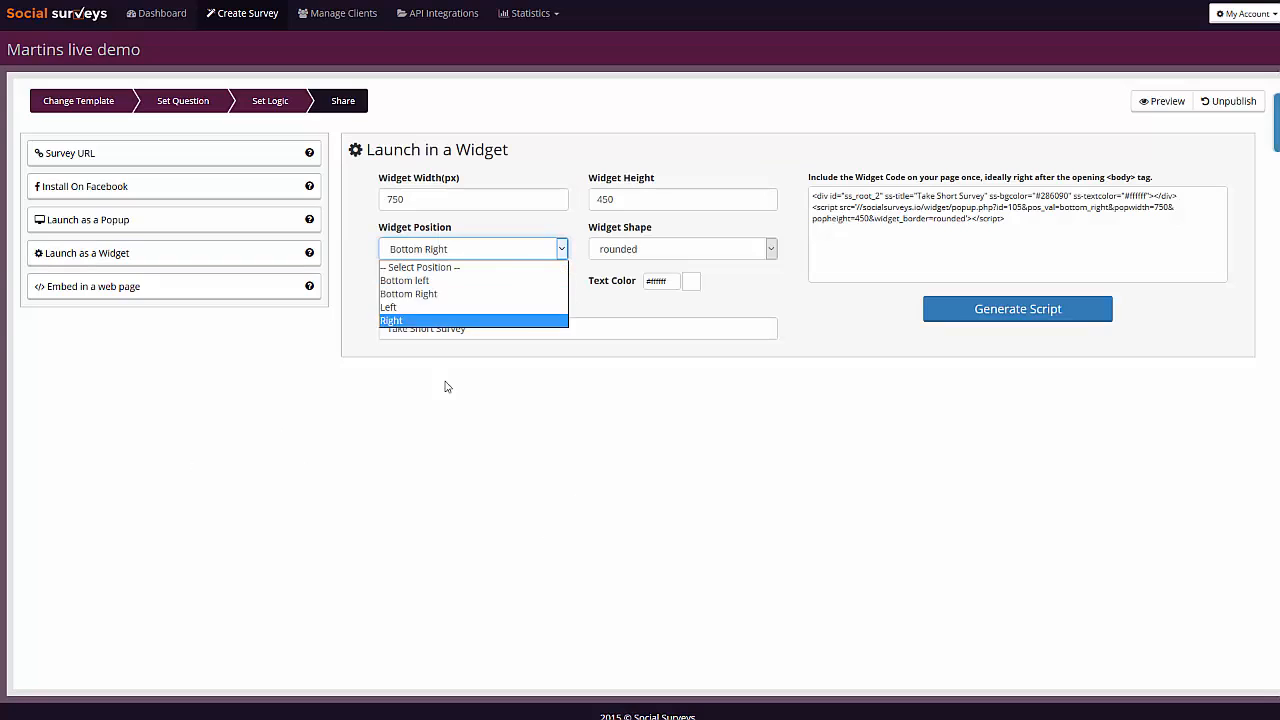
{"action": "left_click", "coordinate": [489, 425]}
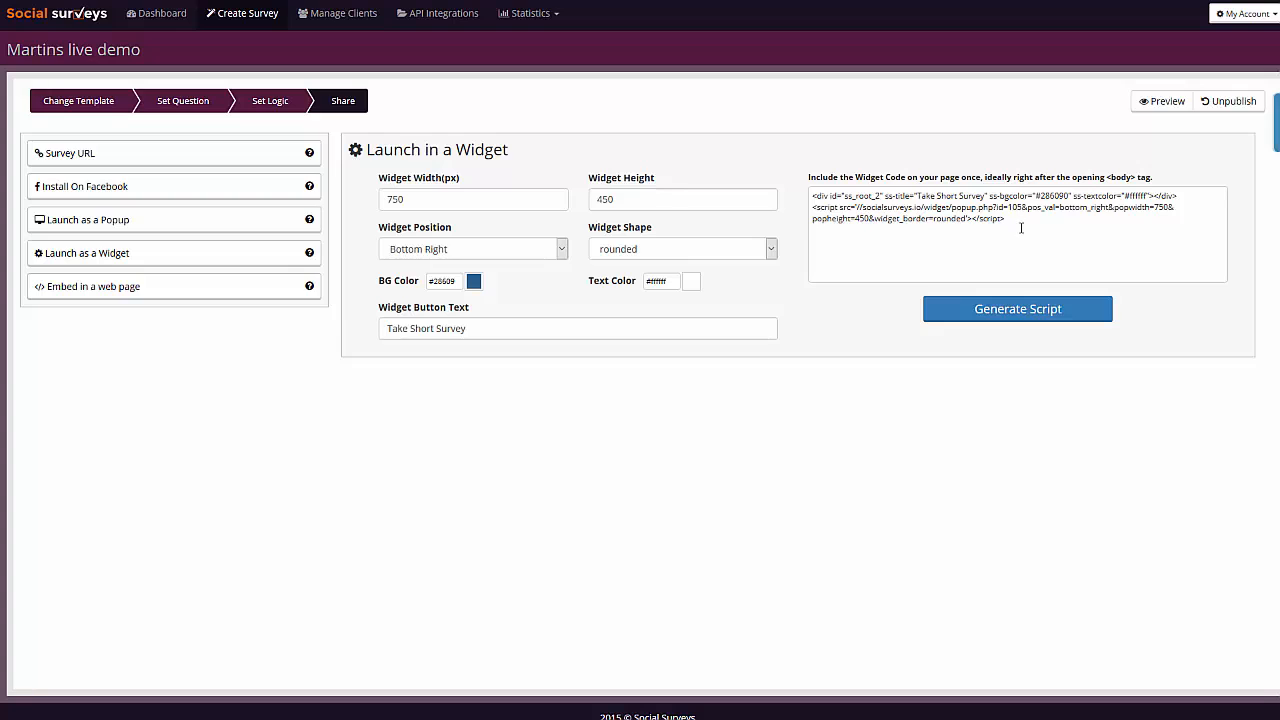
{"action": "left_click", "coordinate": [106, 300]}
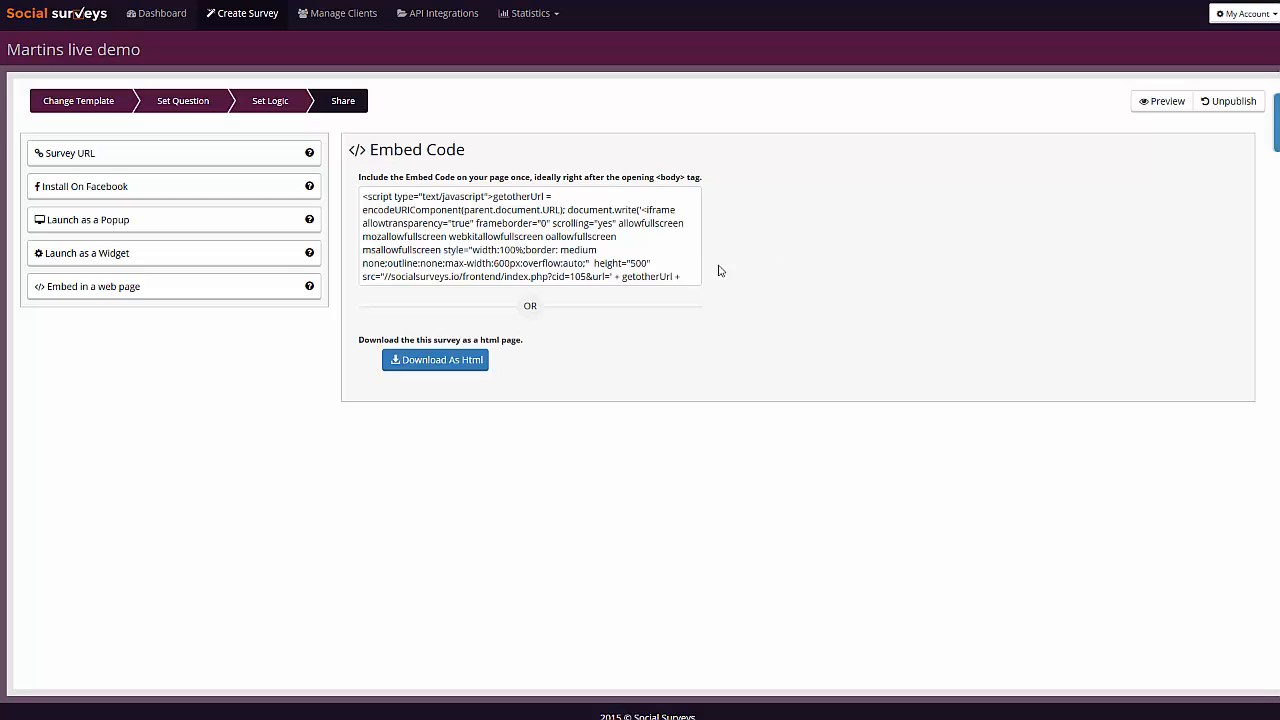
- Open the published survey's URL in a new browser tab and start taking the survey from its welcome page
{"action": "left_click", "coordinate": [99, 163]}
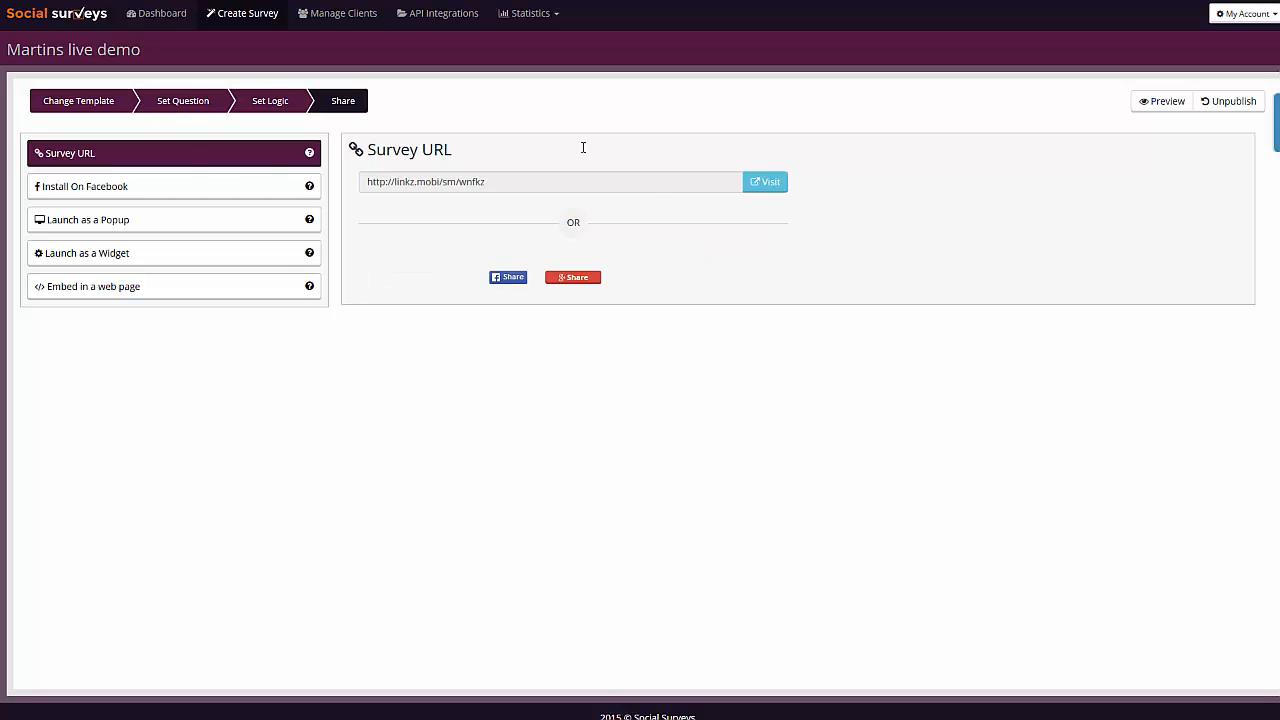
{"action": "left_click", "coordinate": [491, 185]}
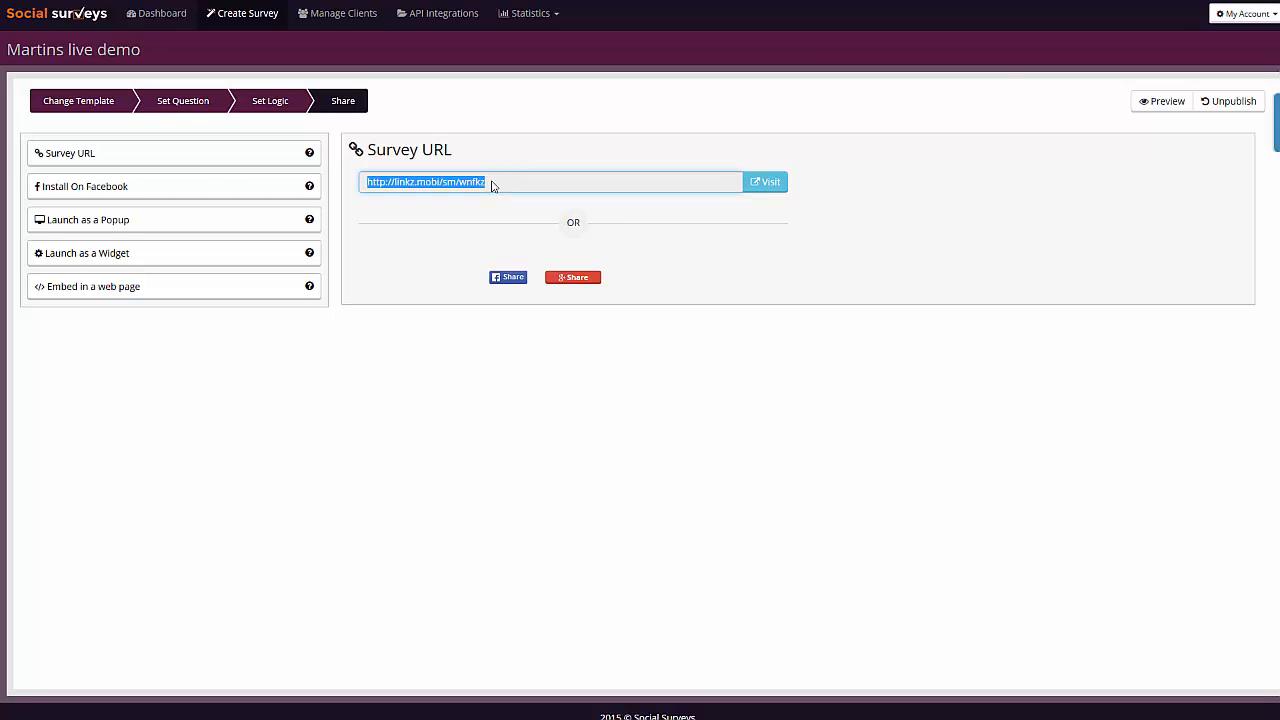
{"action": "key", "text": "ctrl+t"}
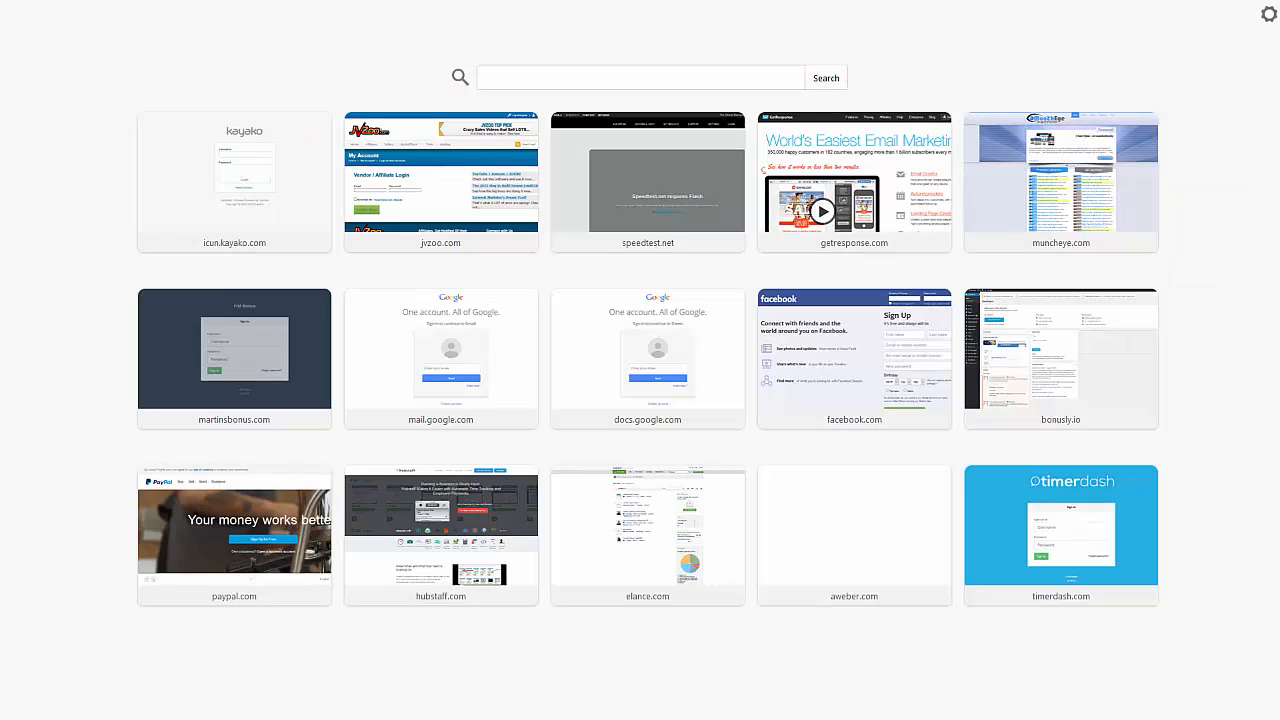
{"action": "key", "text": "Return"}
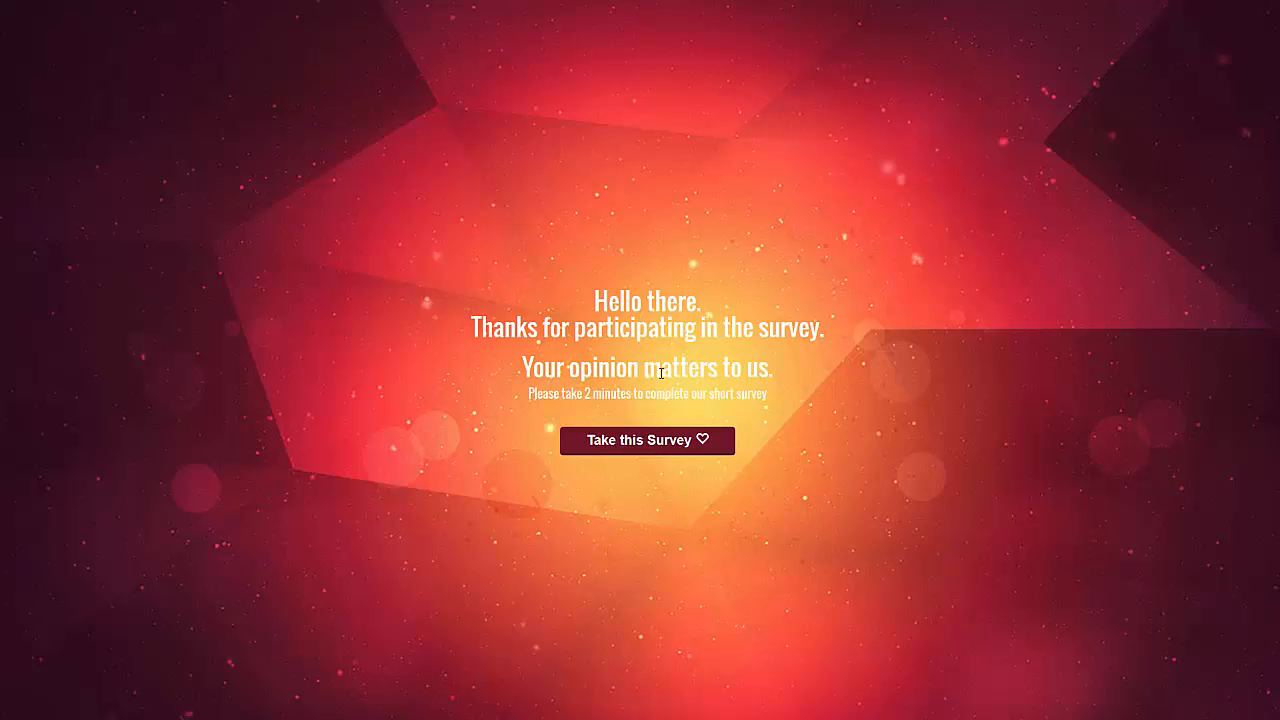
{"action": "left_click", "coordinate": [659, 452]}
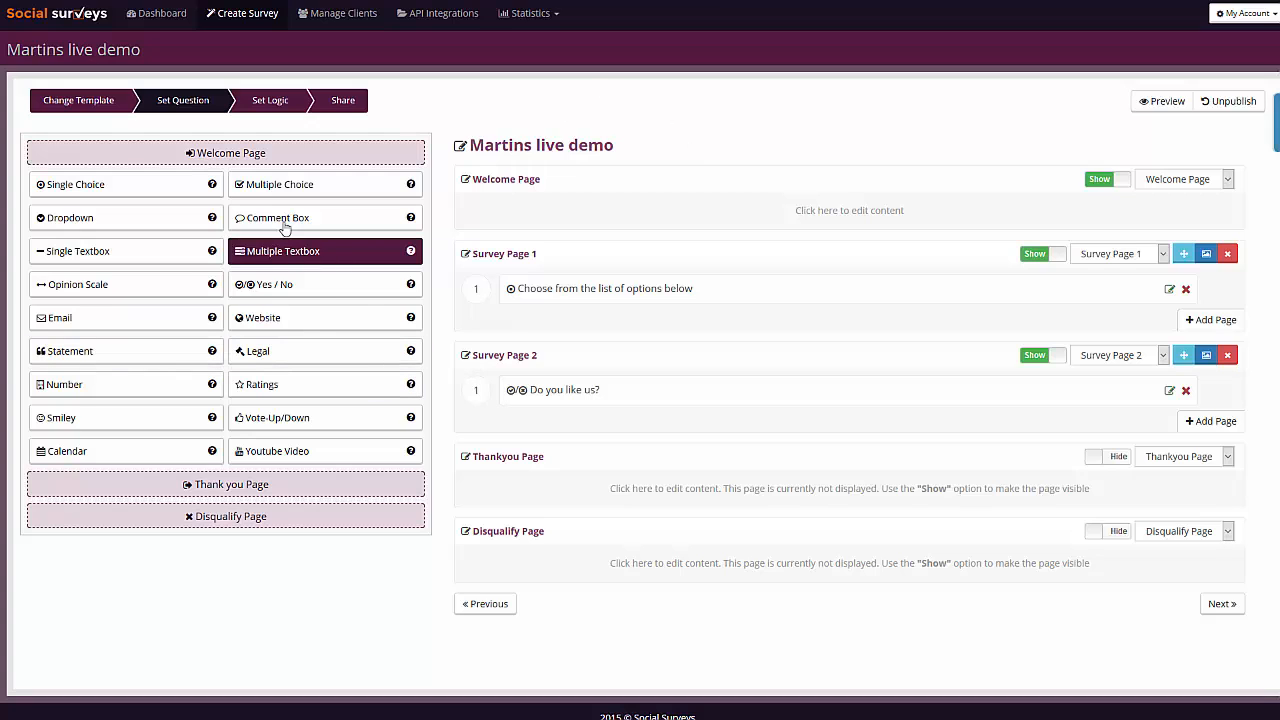
- Add the Comment Box question "What do you like about us?" to Survey Page 2 with Voice Record turned on, and save it
{"action": "left_click_drag", "start_coordinate": [286, 218], "coordinate": [572, 410]}
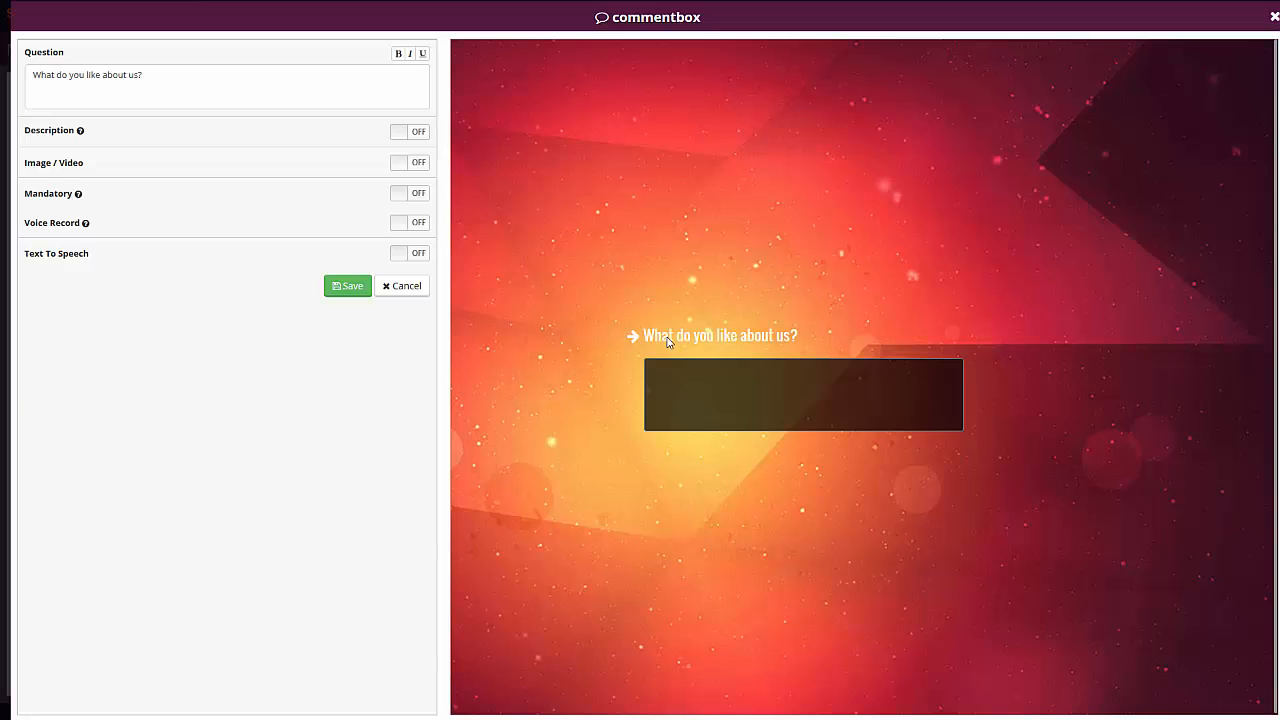
{"action": "mouse_move", "coordinate": [87, 229]}
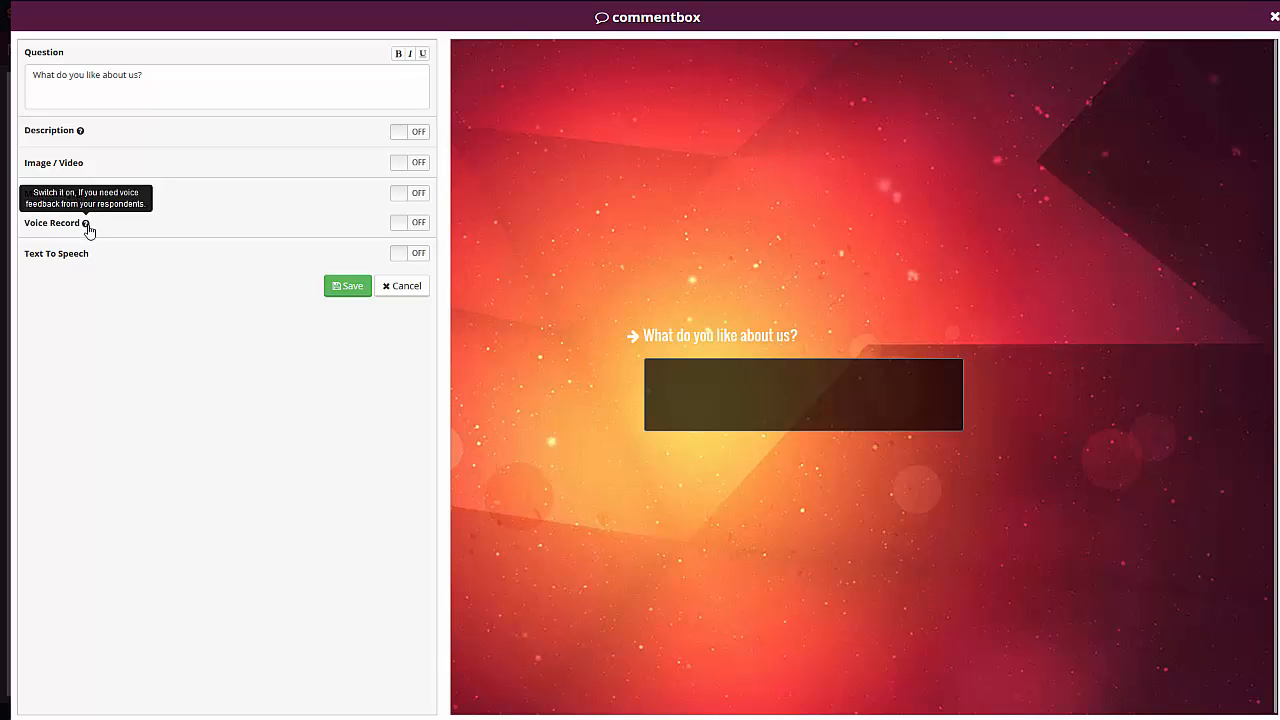
{"action": "left_click", "coordinate": [411, 224]}
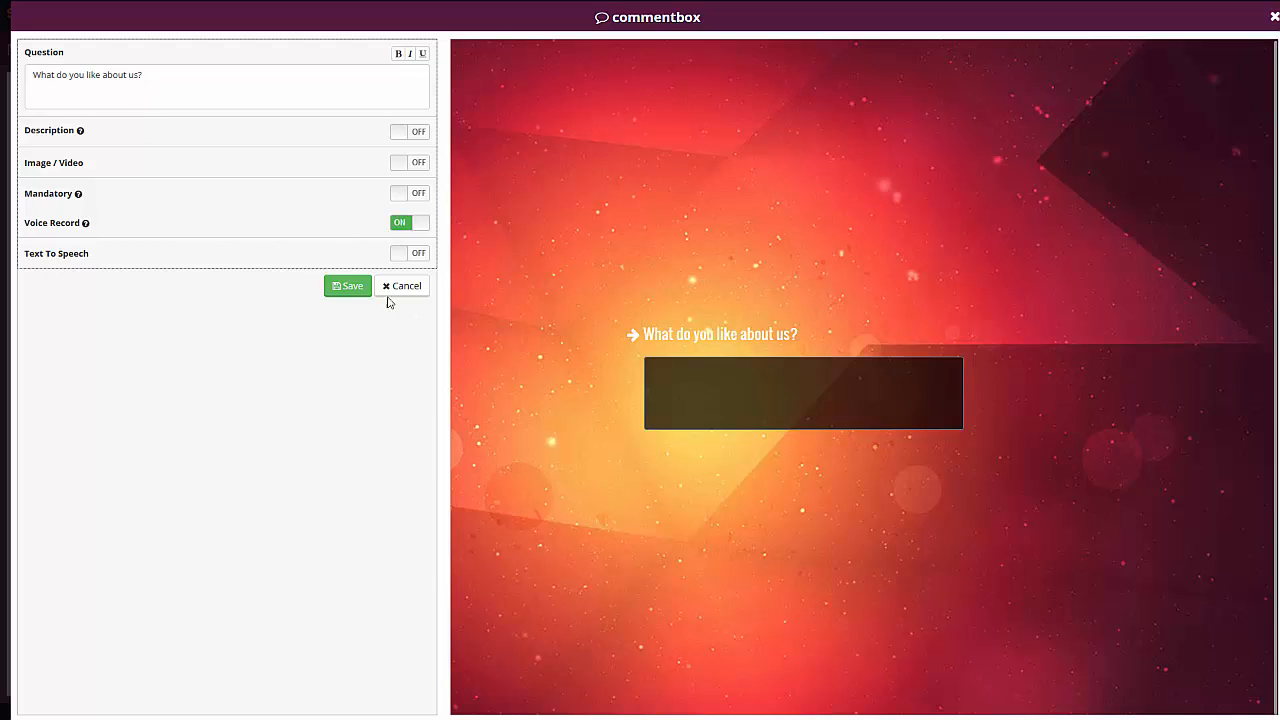
{"action": "left_click", "coordinate": [357, 287]}
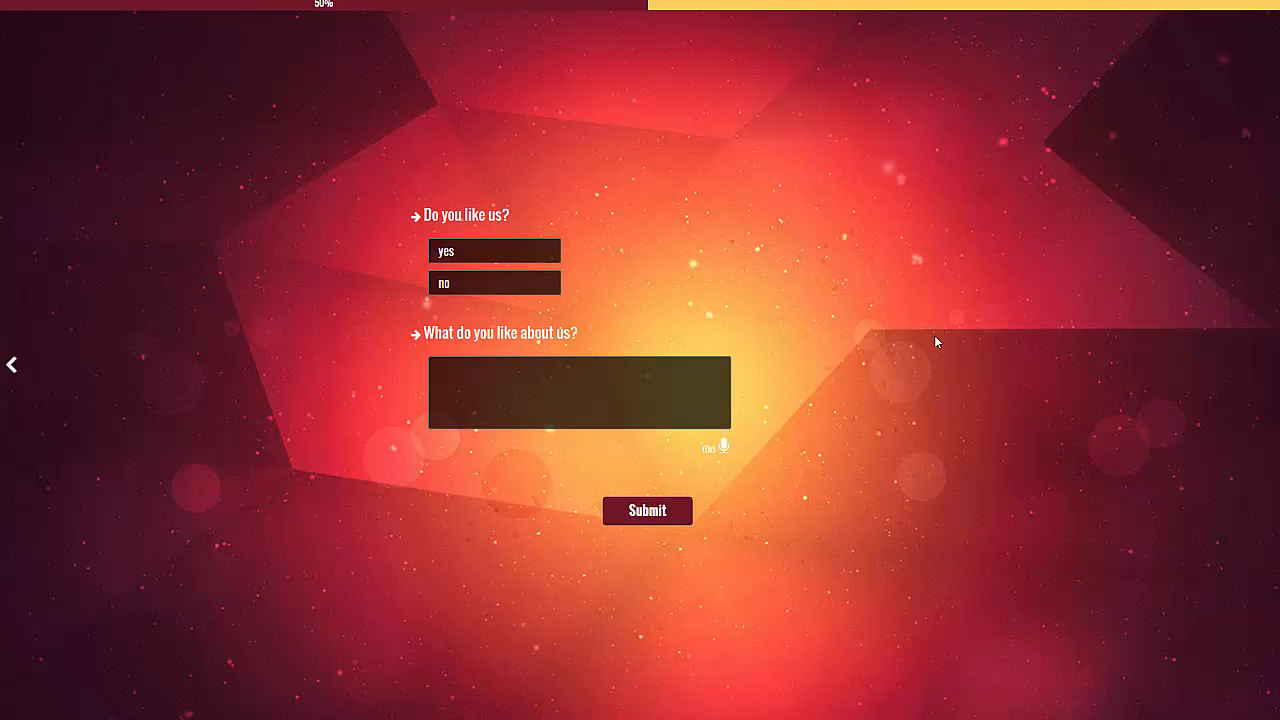
- Try voice recording on the live survey's "What do you like about us?" question and dismiss the microphone sharing request
{"action": "left_click", "coordinate": [725, 450]}
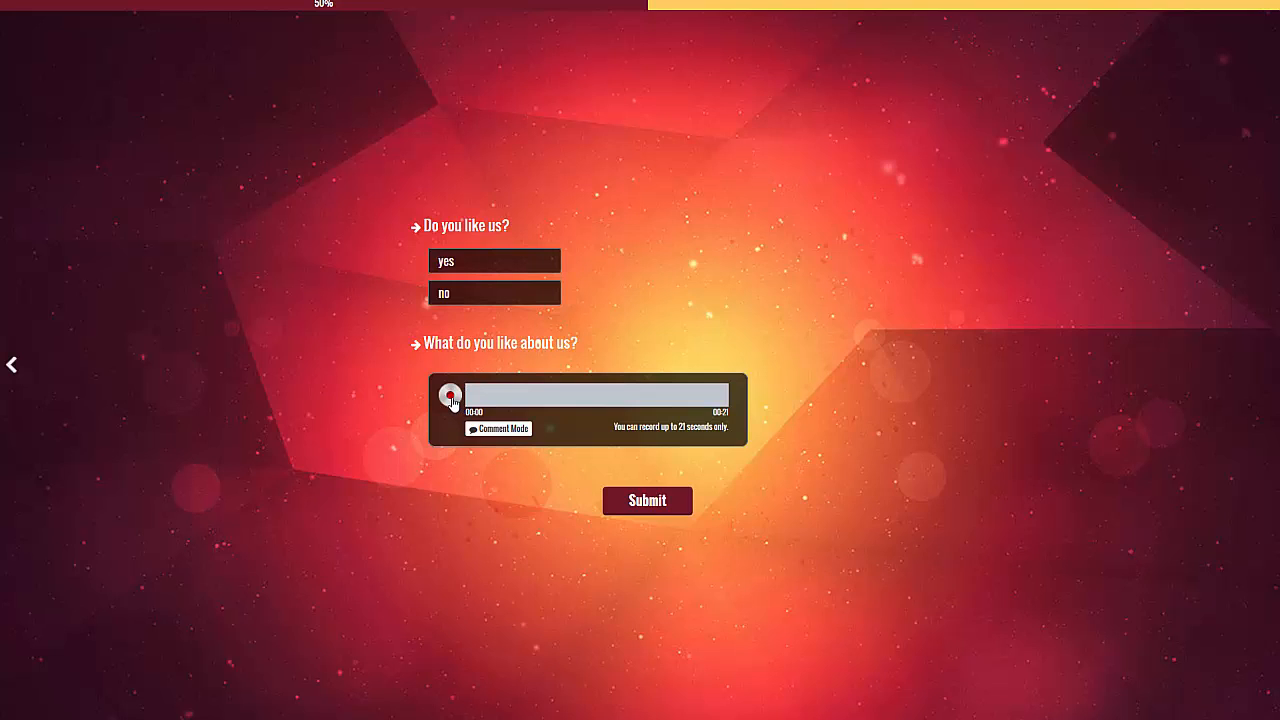
{"action": "left_click", "coordinate": [450, 397]}
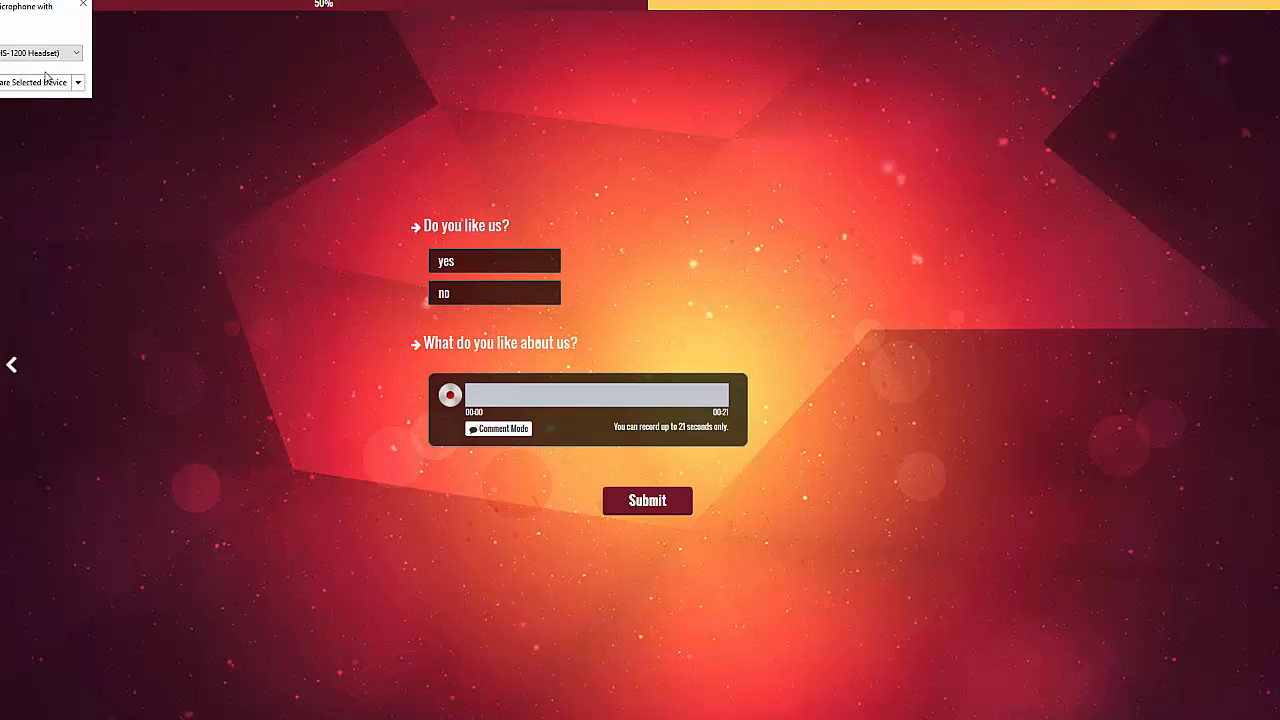
{"action": "left_click", "coordinate": [84, 5]}
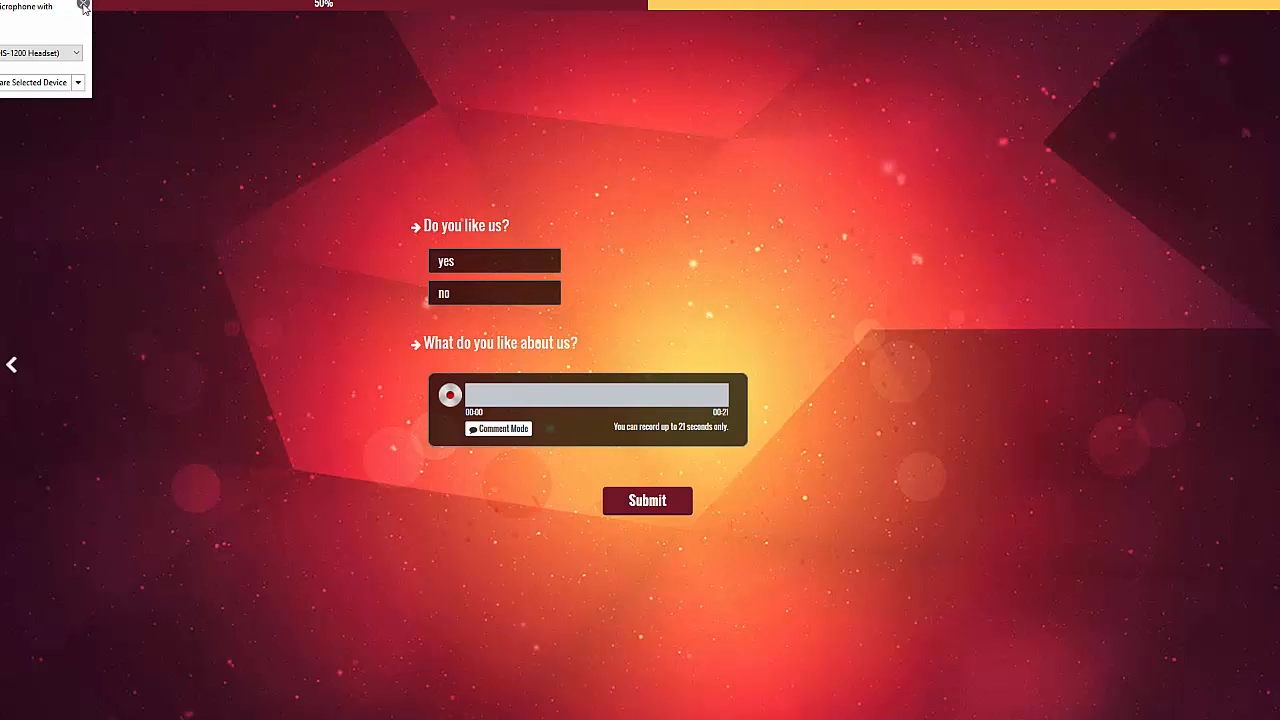